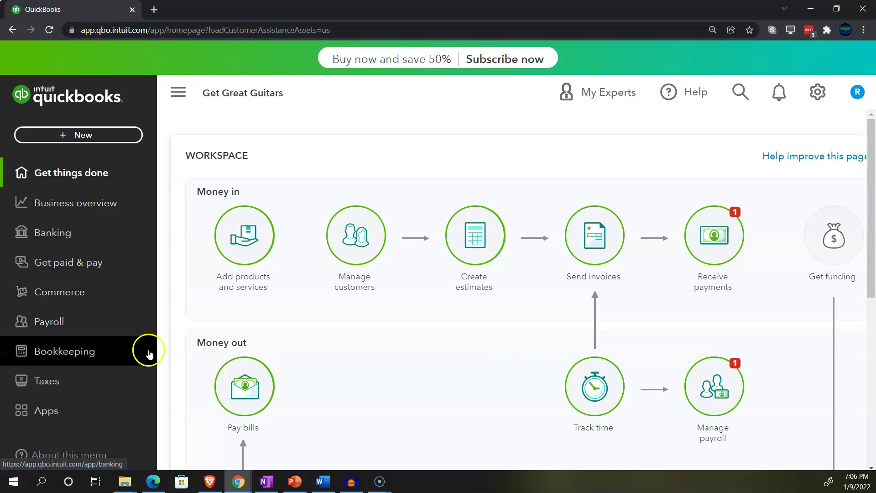
Bring the browser with Craig's Design and Landscaping sample company to the front
{"action": "left_click", "coordinate": [153, 481]}
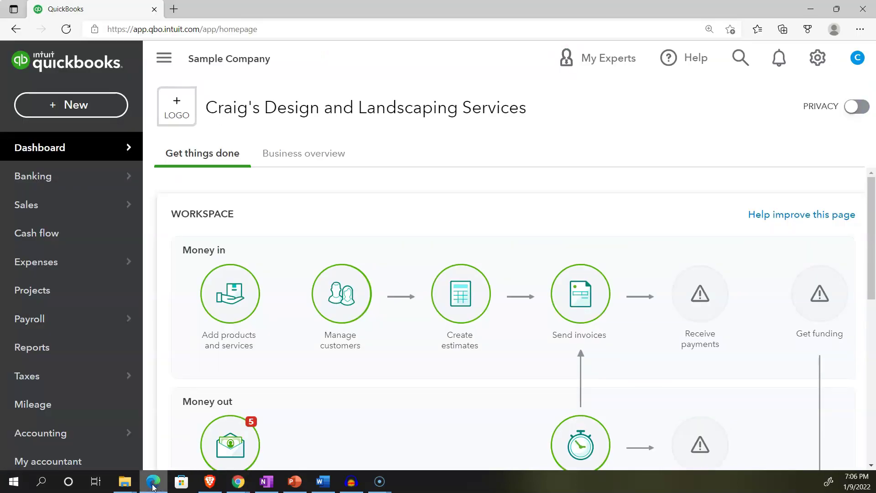
Open the + New menu listing transaction types by Customers, Vendors, Employees and Other
{"action": "left_click", "coordinate": [75, 110]}
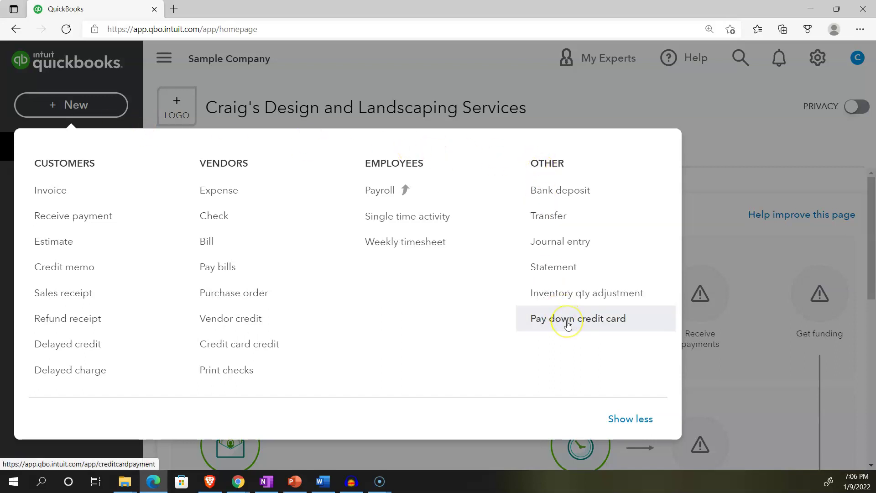
{"action": "left_click", "coordinate": [600, 328]}
{"action": "left_click", "coordinate": [542, 224]}
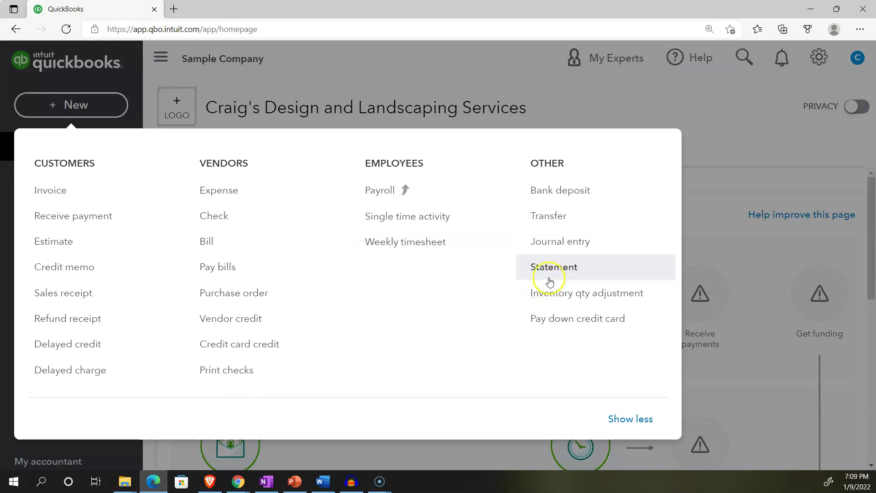
Look over the Statement and Transfer options, then dismiss the New menu
{"action": "left_click", "coordinate": [546, 222]}
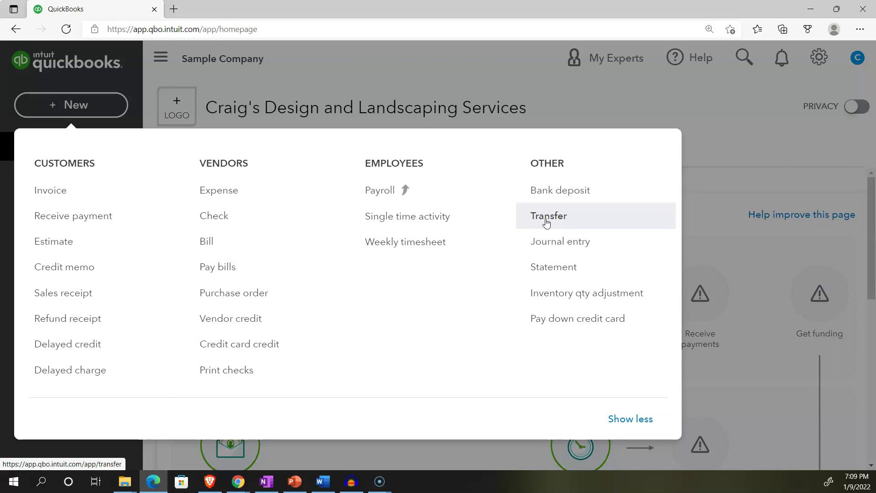
{"action": "left_click", "coordinate": [565, 114]}
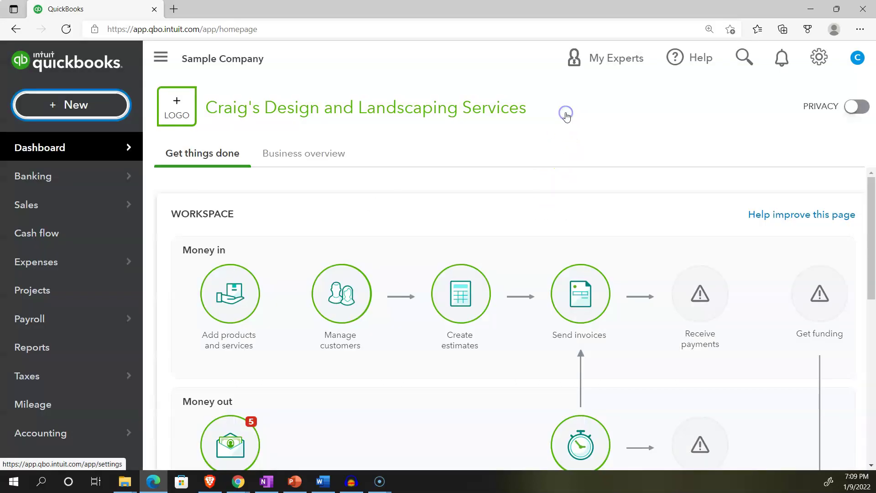
Open the full Chart of Accounts from Accounting and collapse the side navigation
{"action": "scroll", "coordinate": [114, 346], "scroll_direction": "down", "scroll_amount": 1}
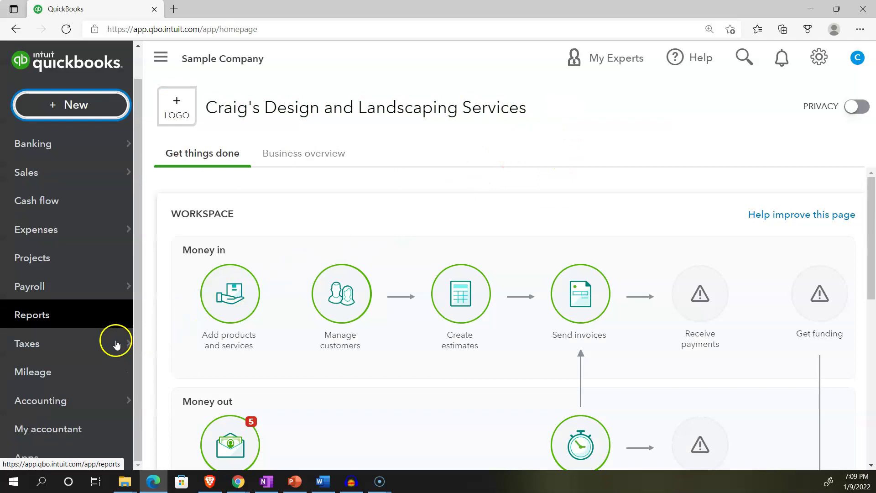
{"action": "left_click", "coordinate": [66, 402]}
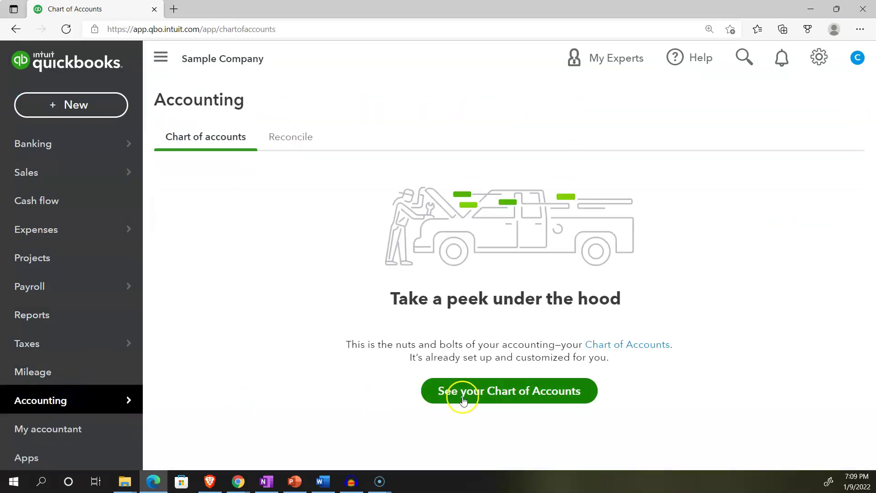
{"action": "left_click", "coordinate": [464, 397]}
{"action": "left_click", "coordinate": [184, 105]}
{"action": "left_click", "coordinate": [161, 57]}
Scroll the account list to check Mastercard's 157.72 balance
{"action": "scroll", "coordinate": [411, 319], "scroll_direction": "down", "scroll_amount": 2}
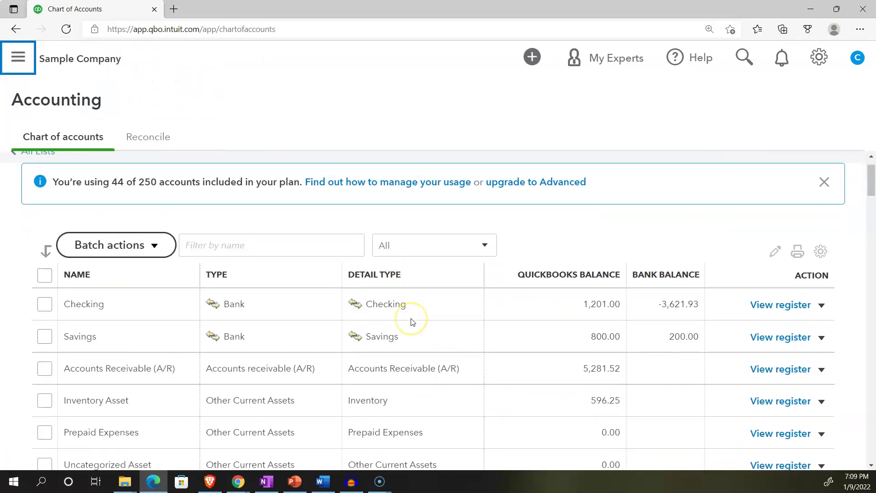
{"action": "scroll", "coordinate": [412, 321], "scroll_direction": "down", "scroll_amount": 6}
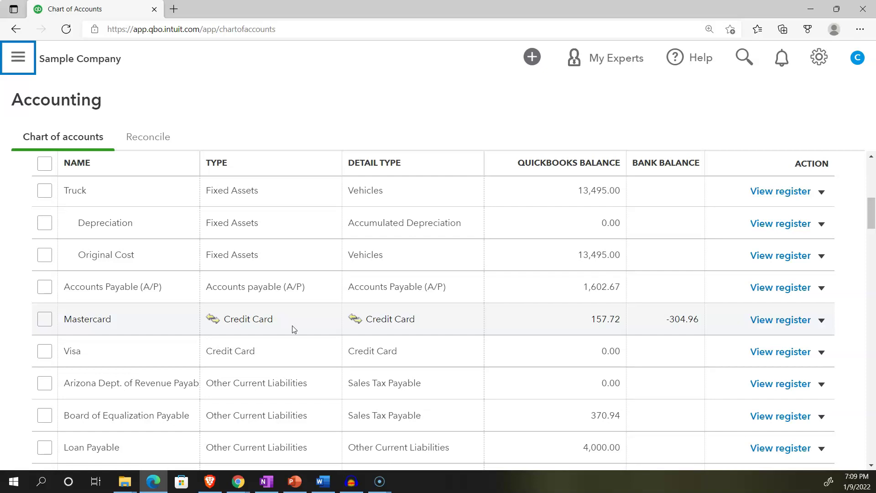
{"action": "scroll", "coordinate": [294, 330], "scroll_direction": "up", "scroll_amount": 8}
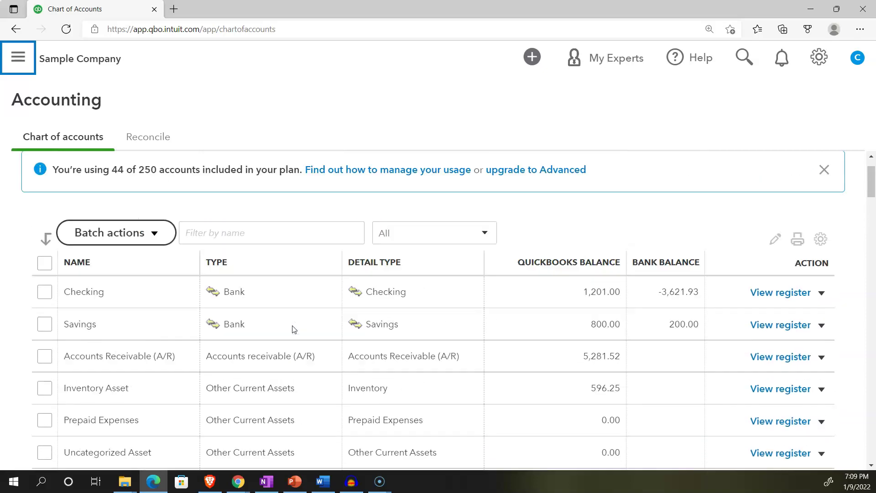
{"action": "left_click", "coordinate": [284, 320]}
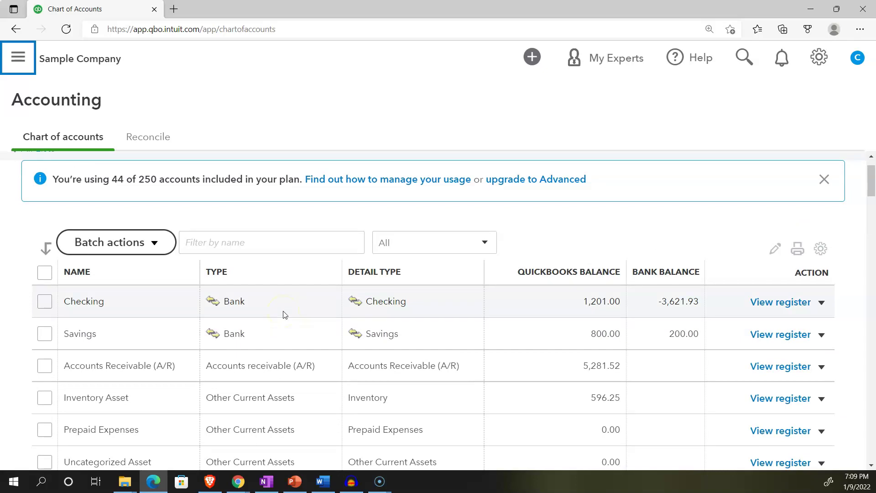
{"action": "scroll", "coordinate": [283, 314], "scroll_direction": "down", "scroll_amount": 5}
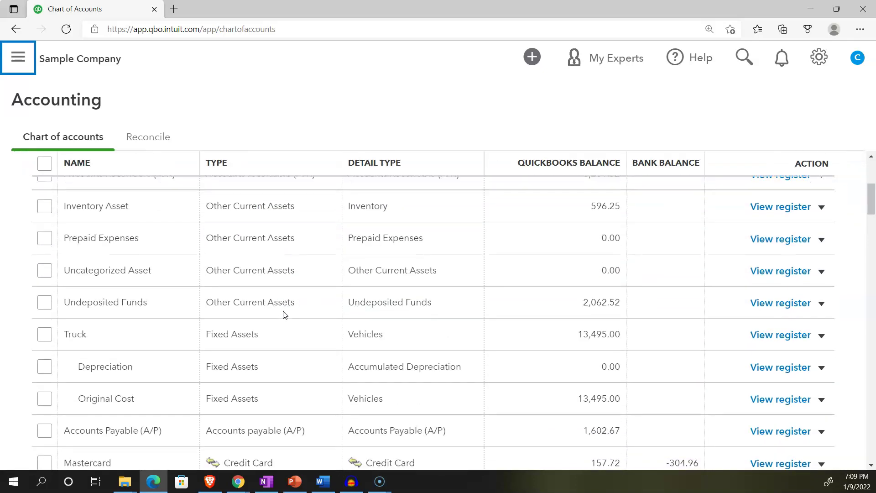
{"action": "left_click", "coordinate": [279, 364]}
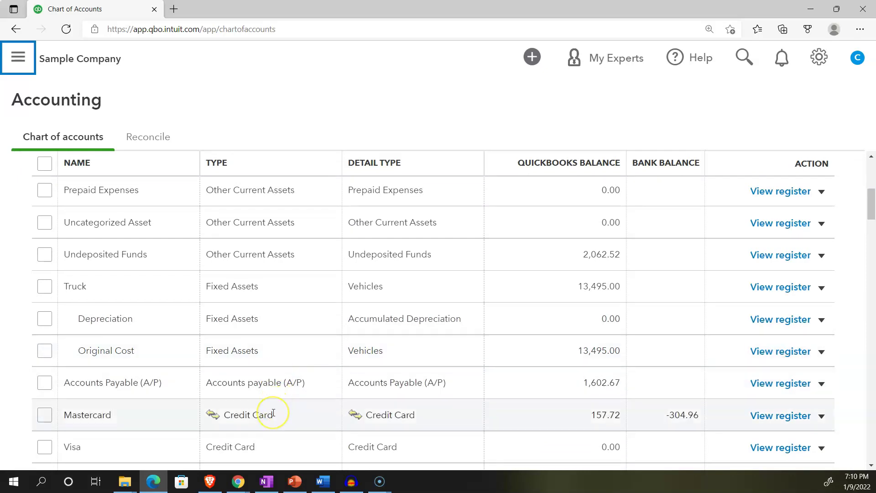
{"action": "scroll", "coordinate": [272, 414], "scroll_direction": "up", "scroll_amount": 5}
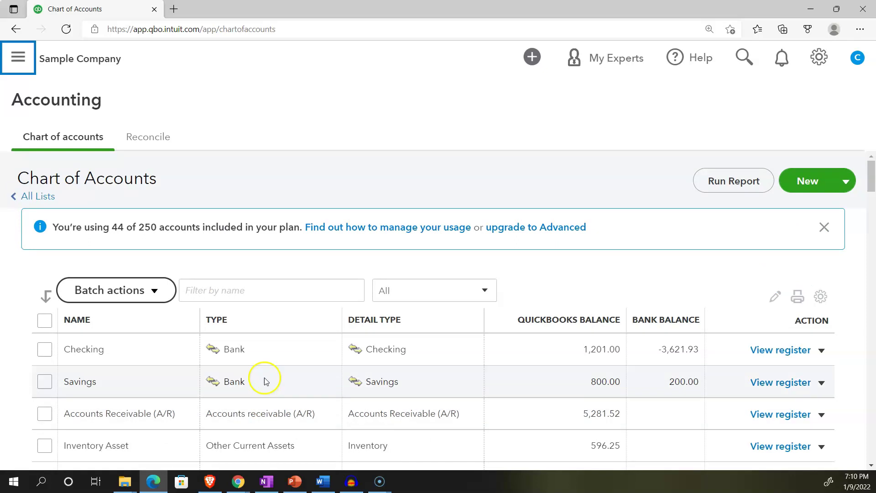
{"action": "right_click", "coordinate": [126, 11]}
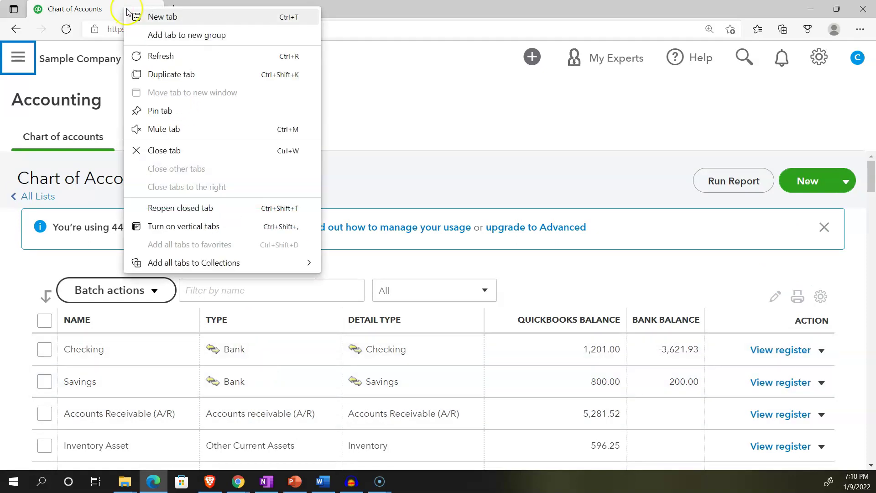
Duplicate the tab and search Reports for 'Trial' to find Trial Balance
{"action": "left_click", "coordinate": [165, 78]}
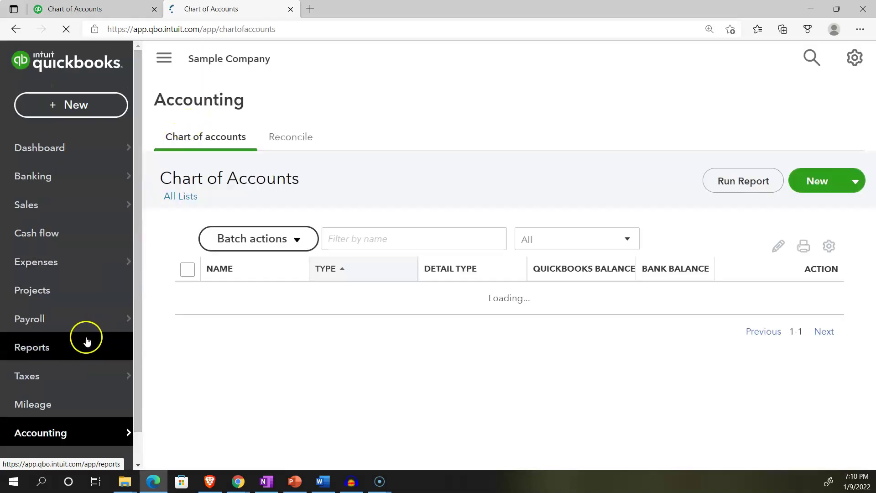
{"action": "left_click", "coordinate": [87, 340]}
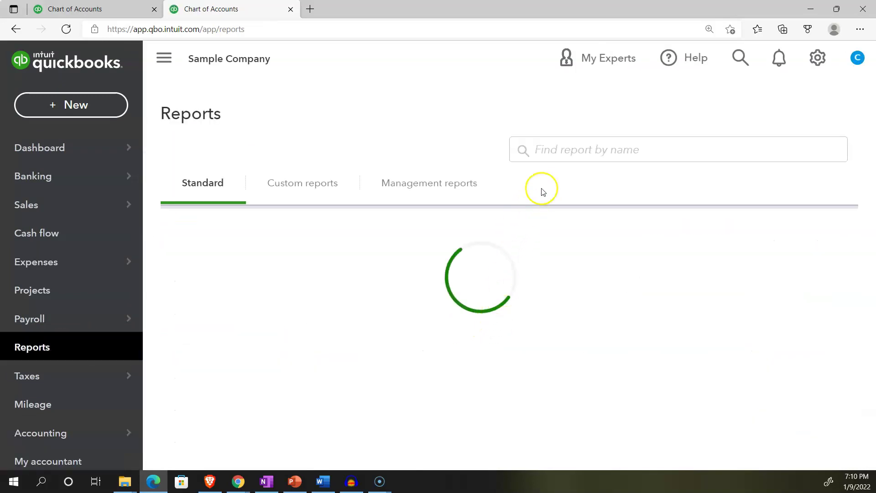
{"action": "left_click", "coordinate": [586, 151]}
{"action": "type", "text": "Trial"}
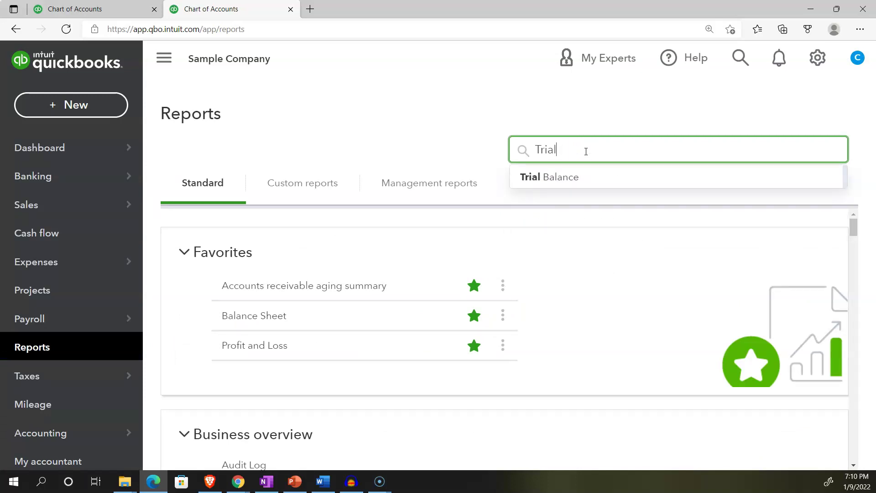
Run the Trial Balance for 01/01/2022 to 12/31/2022
{"action": "left_click", "coordinate": [570, 177]}
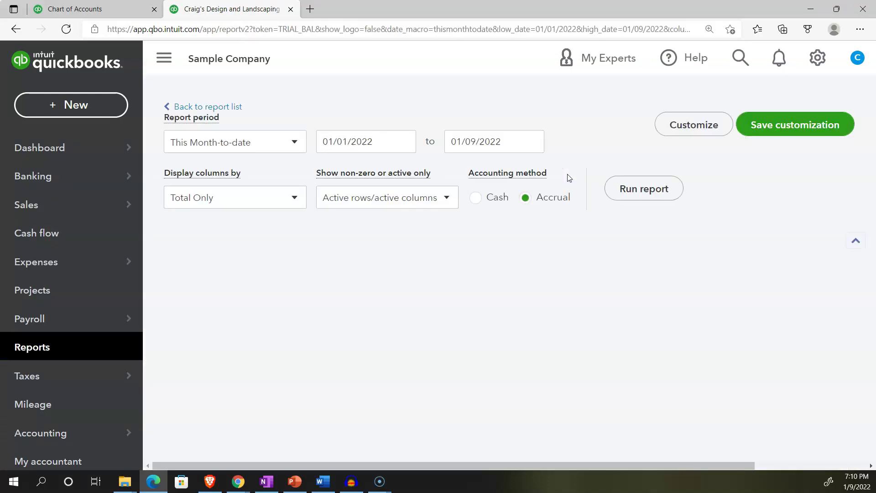
{"action": "scroll", "coordinate": [454, 245], "scroll_direction": "up", "scroll_amount": 4}
{"action": "left_click", "coordinate": [387, 172]}
{"action": "type", "text": "01/01"}
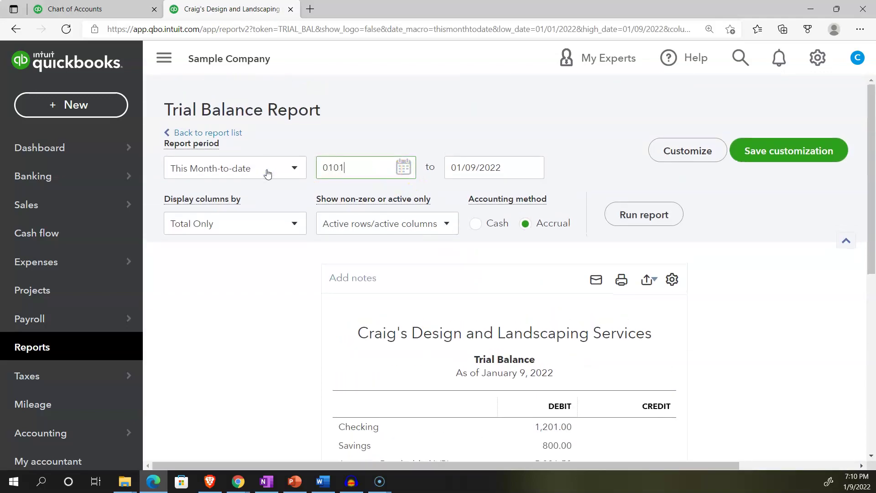
{"action": "key", "text": "Tab"}
{"action": "type", "text": "12312"}
{"action": "key", "text": "Tab"}
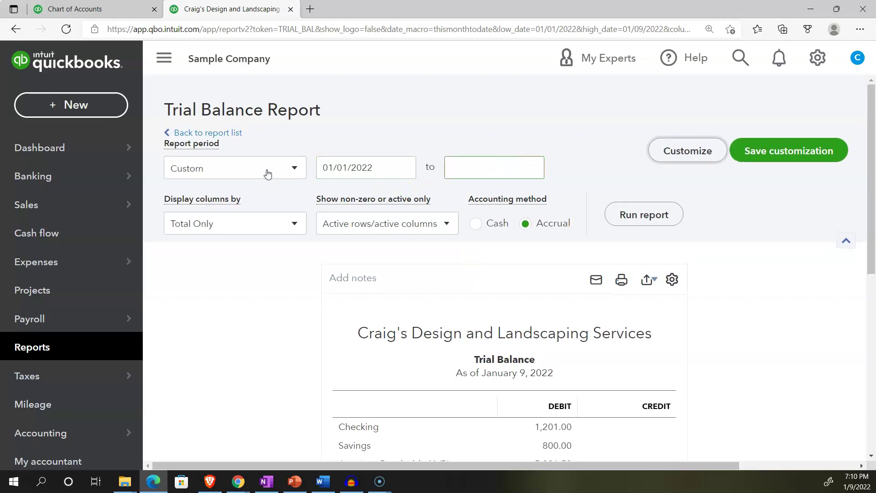
{"action": "left_click", "coordinate": [463, 162]}
{"action": "type", "text": "123122"}
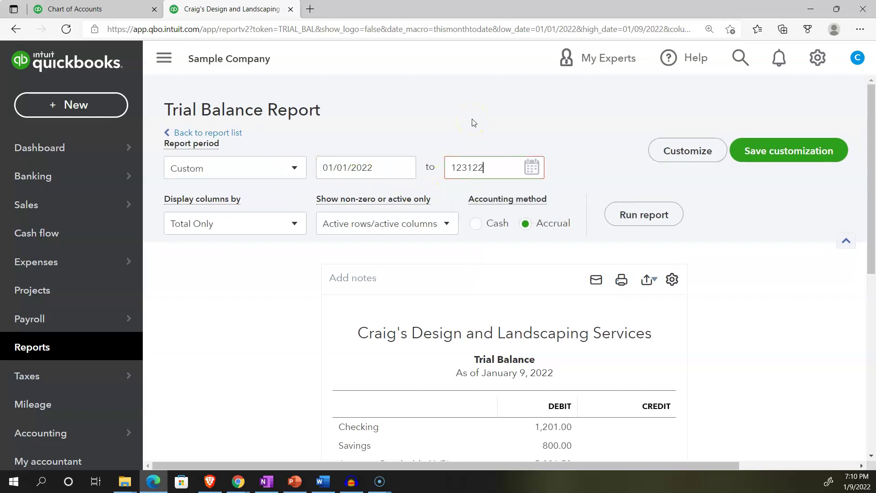
{"action": "left_click", "coordinate": [473, 122]}
{"action": "left_click", "coordinate": [644, 214]}
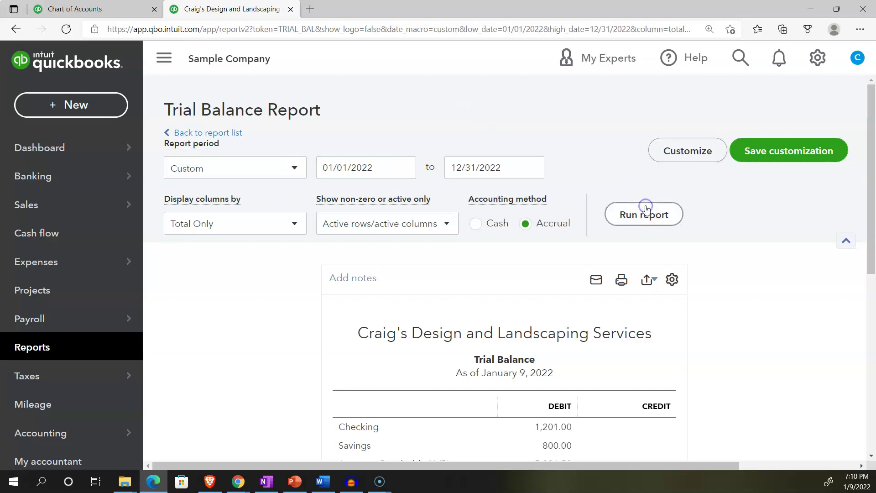
Widen and enlarge the report to check Mastercard's 157.72 credit
{"action": "scroll", "coordinate": [350, 112], "scroll_direction": "down", "scroll_amount": 3}
{"action": "left_click", "coordinate": [164, 58]}
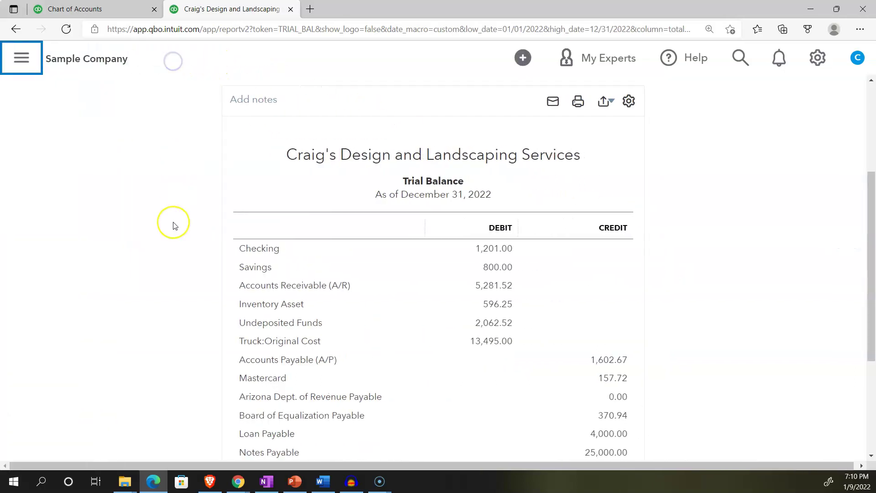
{"action": "key", "text": "ctrl+plus"}
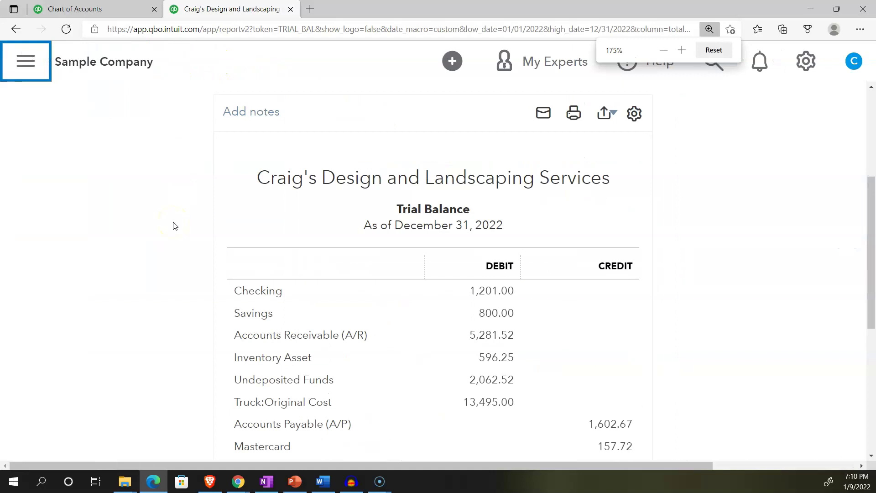
{"action": "key", "text": "ctrl+plus"}
{"action": "scroll", "coordinate": [174, 226], "scroll_direction": "down", "scroll_amount": 4}
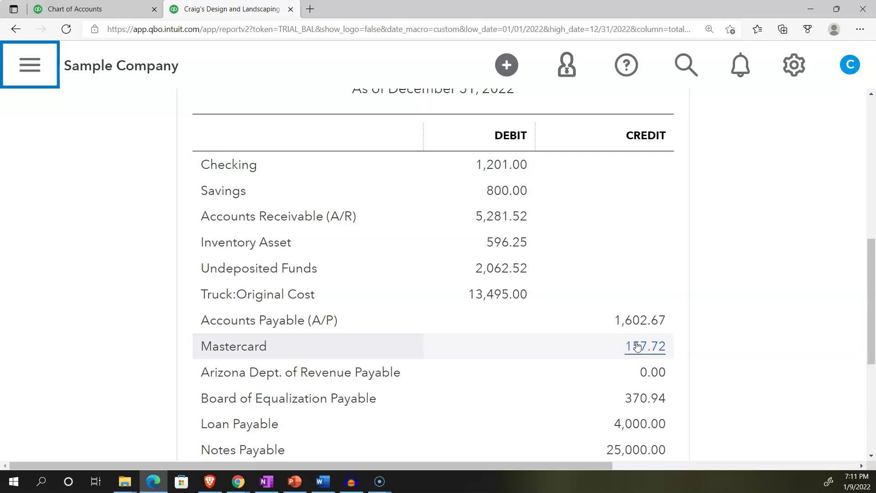
{"action": "left_click", "coordinate": [111, 11]}
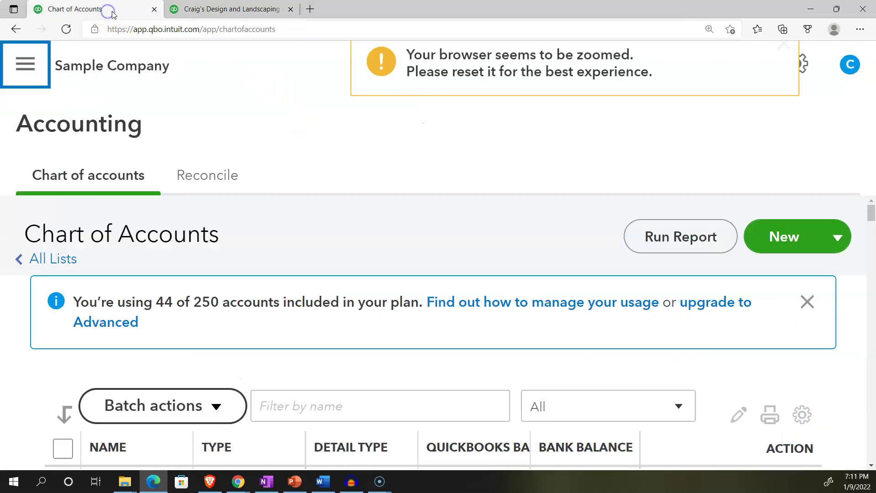
Zoom the Chart of Accounts out, reopen the sidebar and bring up the + New menu
{"action": "key", "text": "ctrl+minus"}
{"action": "key", "text": "ctrl+minus"}
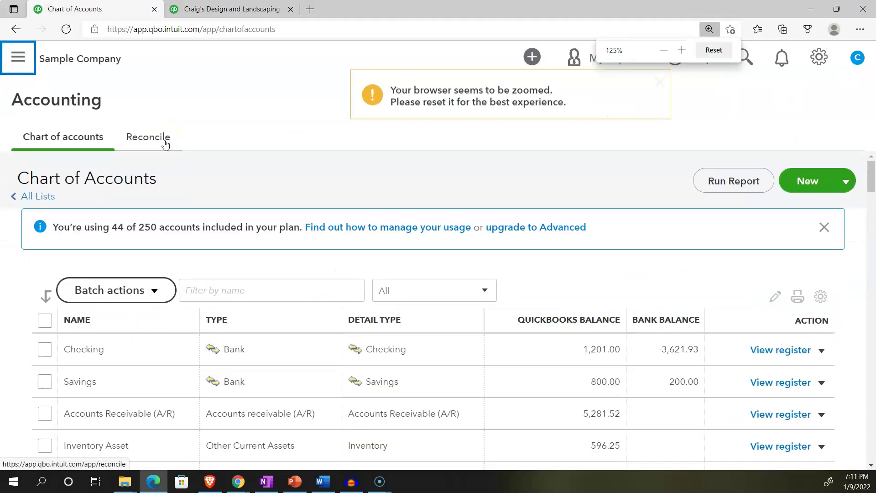
{"action": "key", "text": "ctrl+minus"}
{"action": "left_click", "coordinate": [17, 57]}
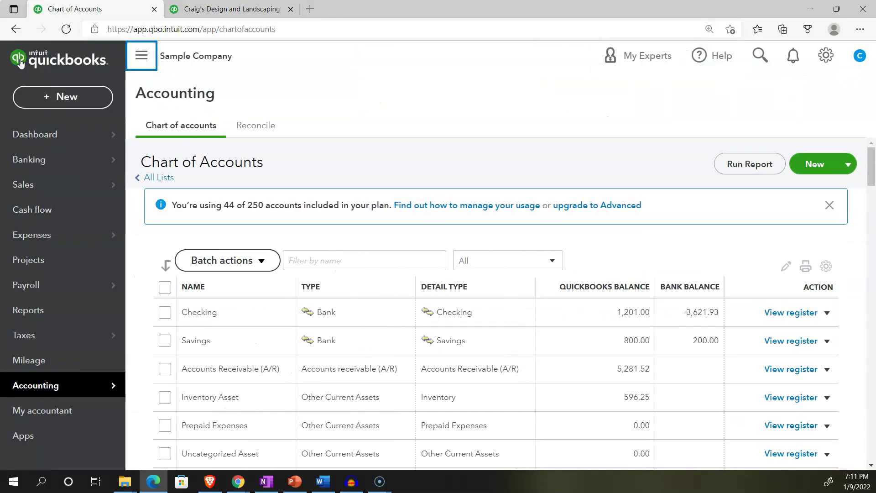
{"action": "left_click", "coordinate": [58, 95]}
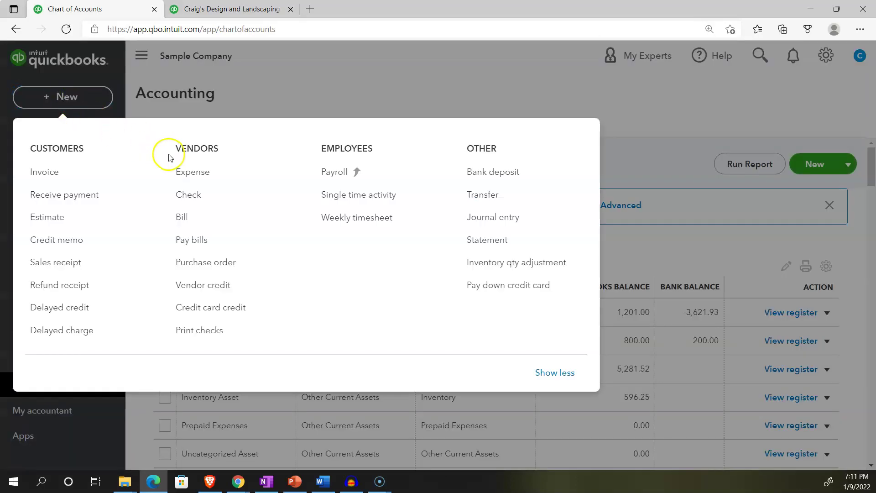
Start a new expense and add 'Credit Card' as a new vendor payee
{"action": "left_click", "coordinate": [182, 172]}
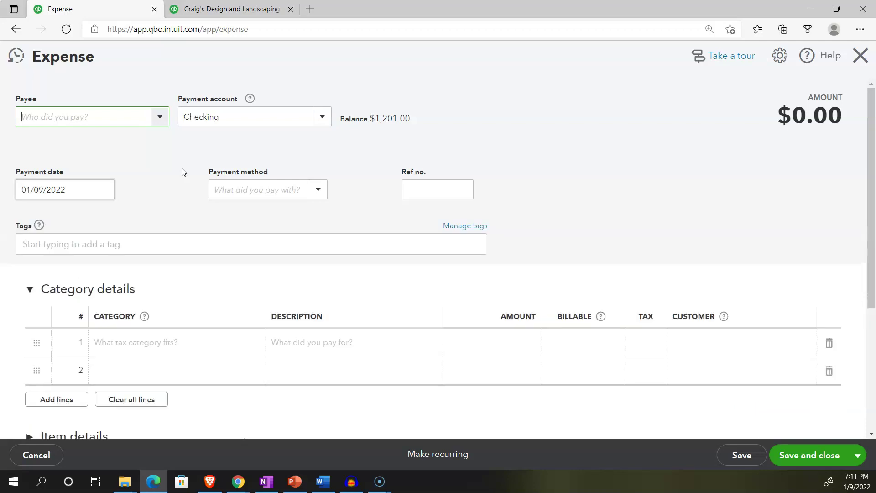
{"action": "type", "text": "M"}
{"action": "key", "text": "BackSpace"}
{"action": "key", "text": "BackSpace"}
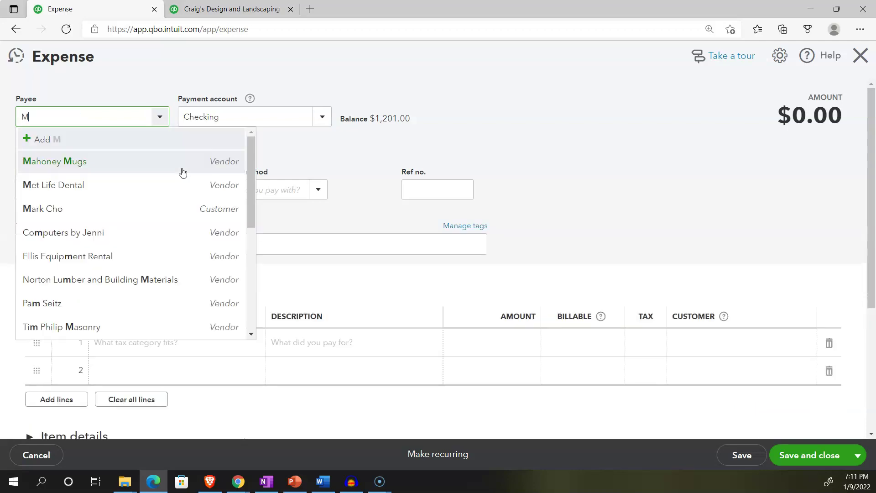
{"action": "type", "text": "Cr"}
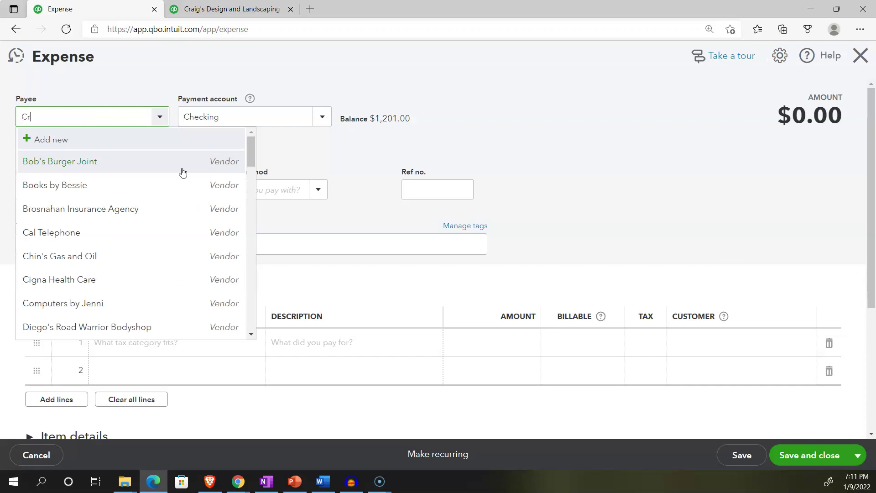
{"action": "type", "text": "edit Cart"}
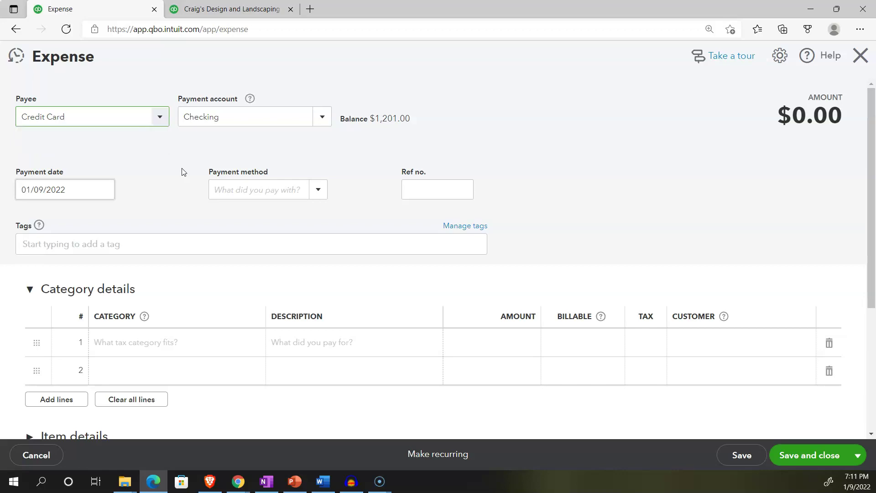
{"action": "left_click", "coordinate": [197, 266]}
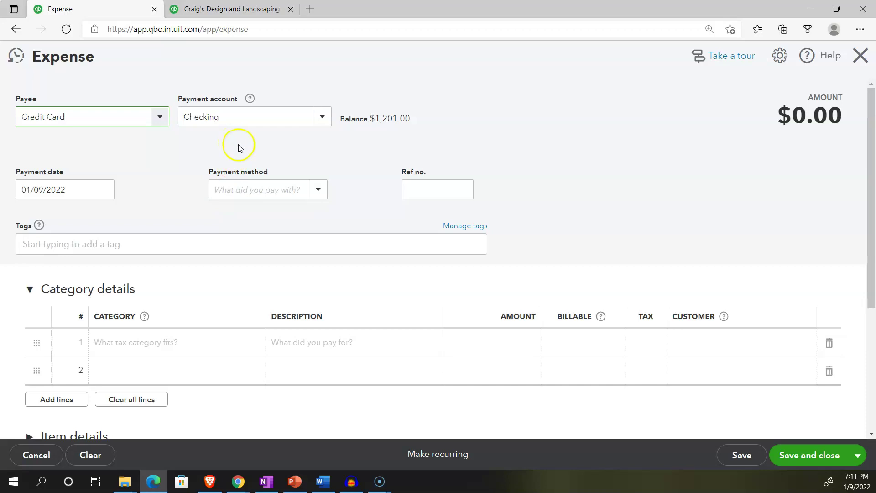
Categorise the expense to Mastercard for $100.00, date it 01/01/2022 and save it
{"action": "left_click", "coordinate": [147, 344]}
{"action": "type", "text": "mastercard"}
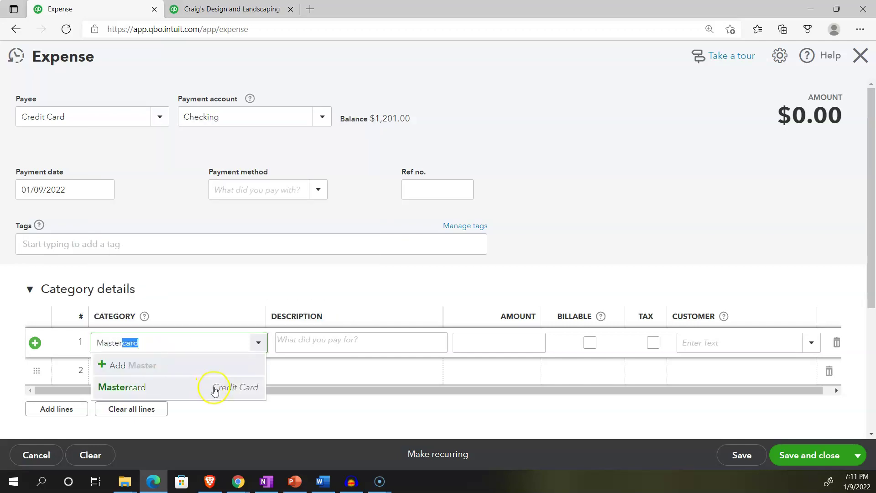
{"action": "left_click", "coordinate": [215, 388]}
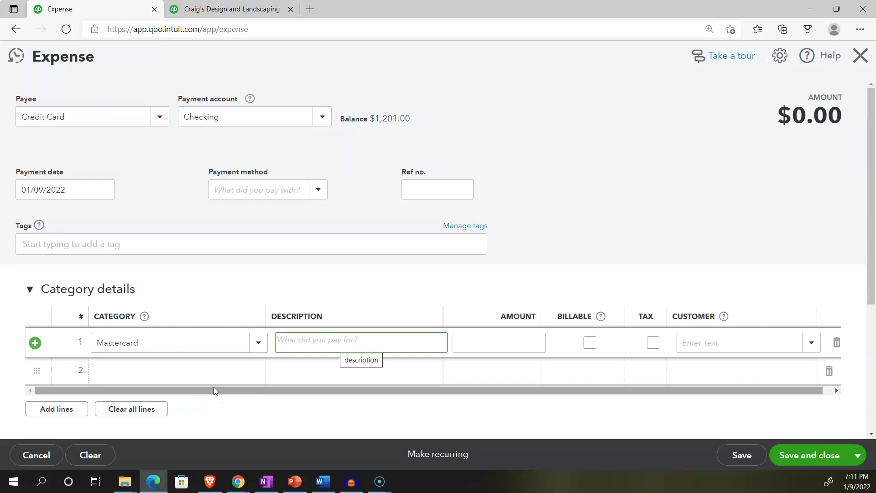
{"action": "key", "text": "Tab"}
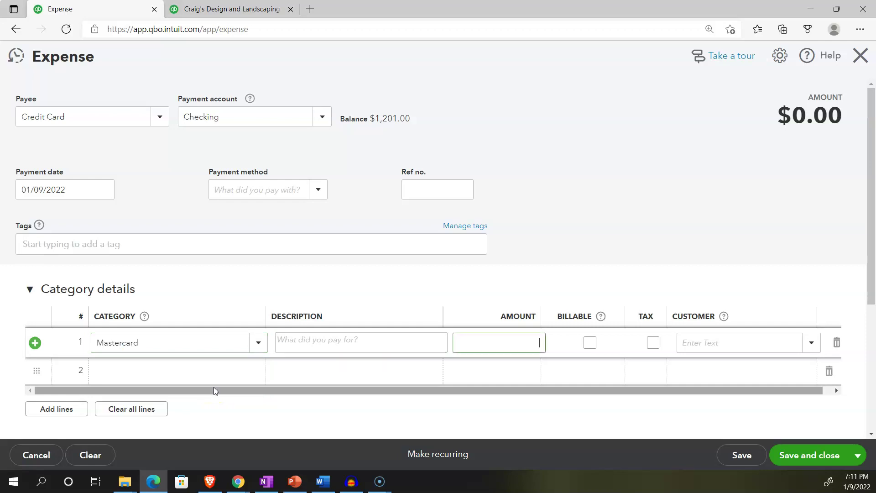
{"action": "key", "text": "Tab"}
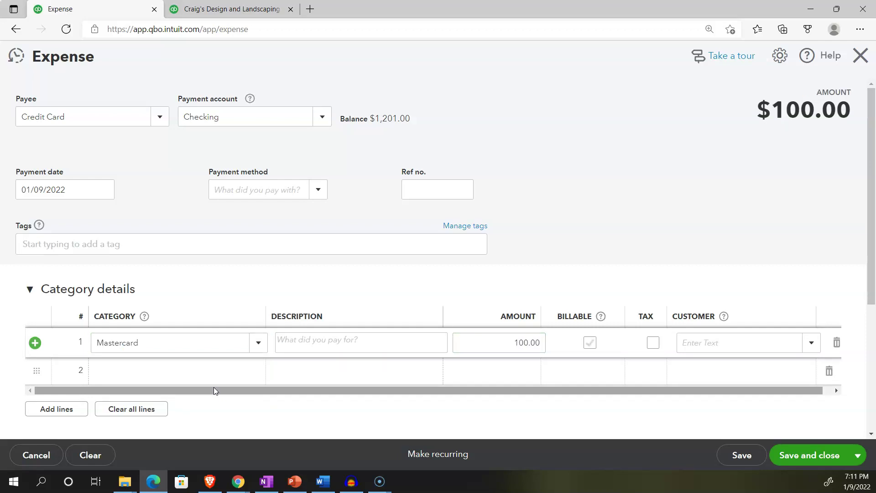
{"action": "left_click_drag", "start_coordinate": [82, 192], "coordinate": [9, 190]}
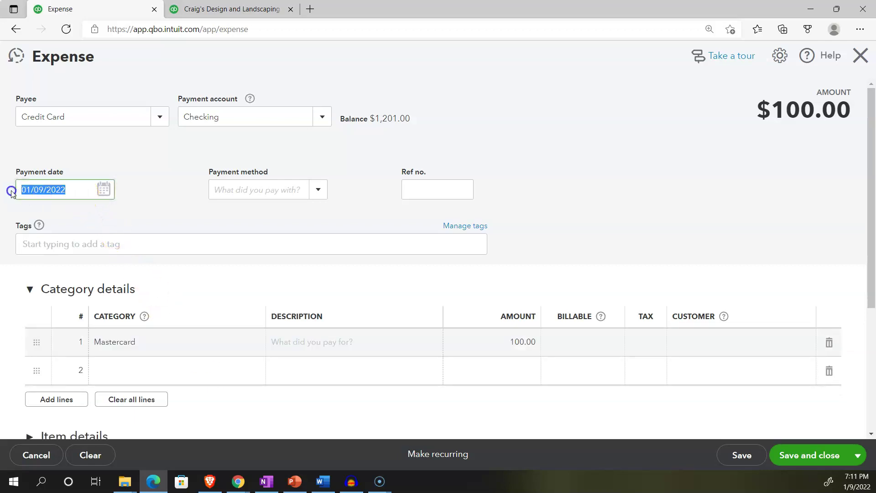
{"action": "left_click", "coordinate": [103, 191]}
{"action": "left_click", "coordinate": [133, 259]}
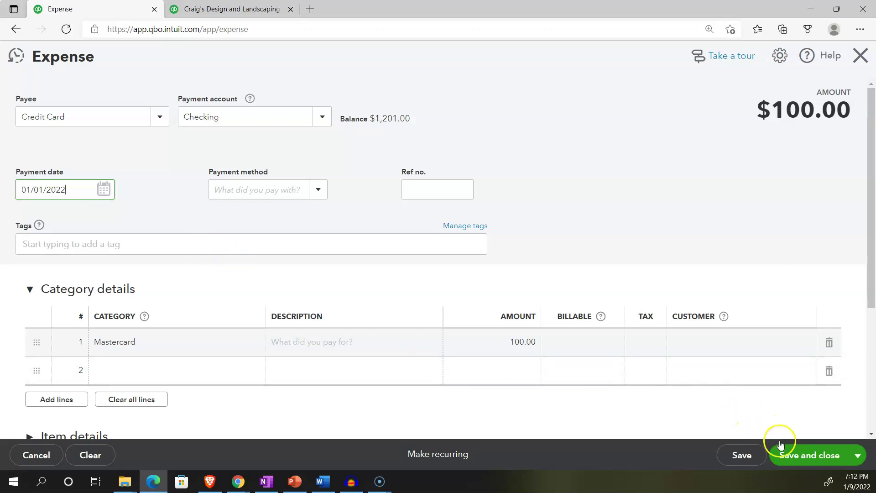
{"action": "left_click", "coordinate": [792, 457]}
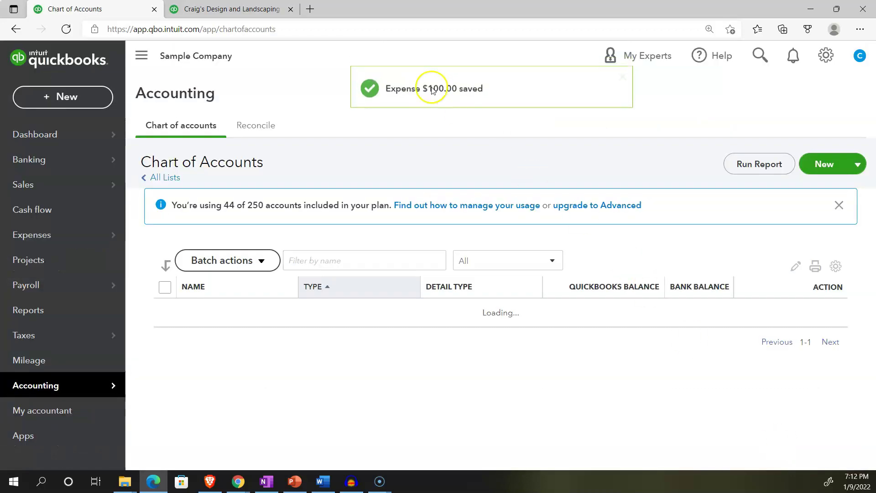
Rerun the Trial Balance and drill into Checking's 1,101.00 balance to find the expense
{"action": "left_click", "coordinate": [248, 14]}
{"action": "scroll", "coordinate": [421, 205], "scroll_direction": "up", "scroll_amount": 6}
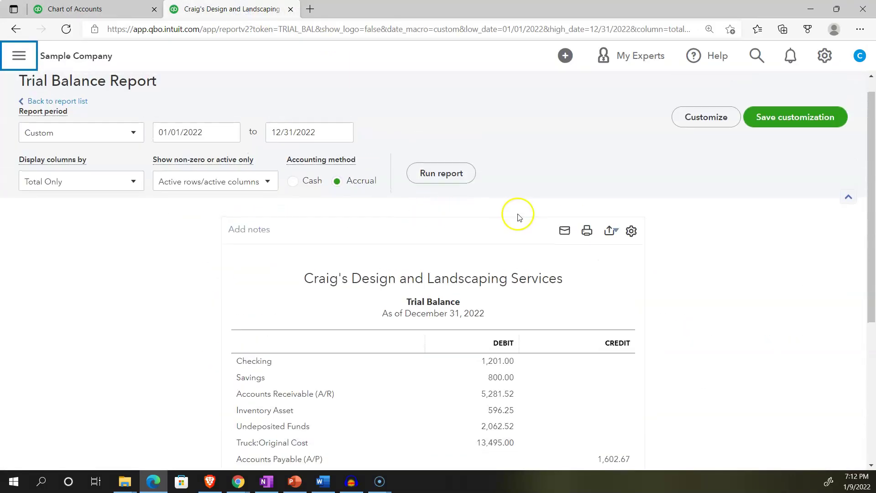
{"action": "left_click", "coordinate": [463, 175]}
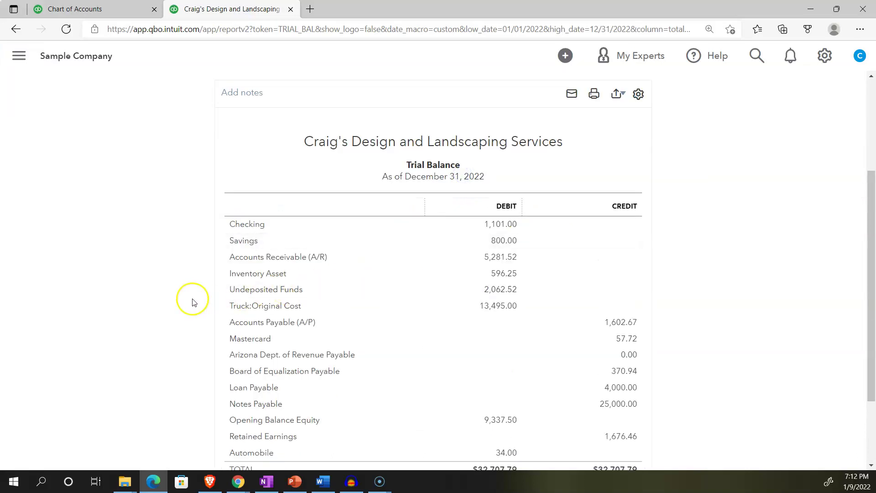
{"action": "key", "text": "ctrl+plus"}
{"action": "key", "text": "ctrl+plus"}
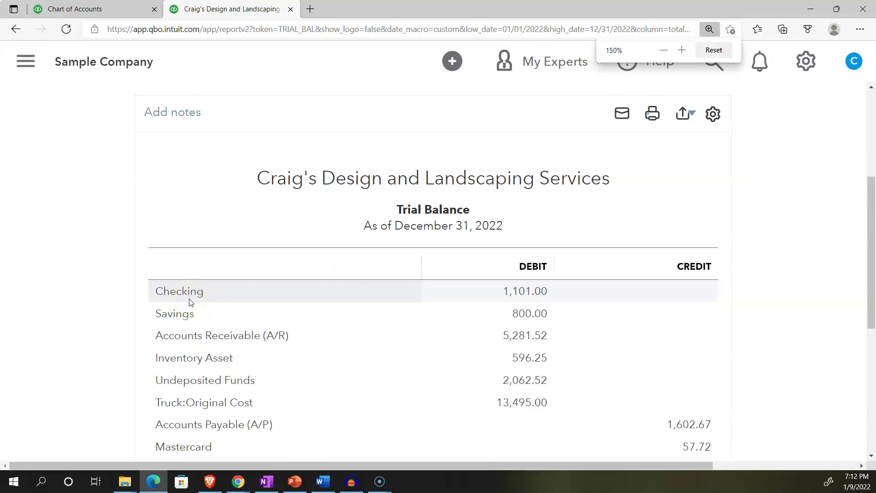
{"action": "scroll", "coordinate": [190, 301], "scroll_direction": "down", "scroll_amount": 1}
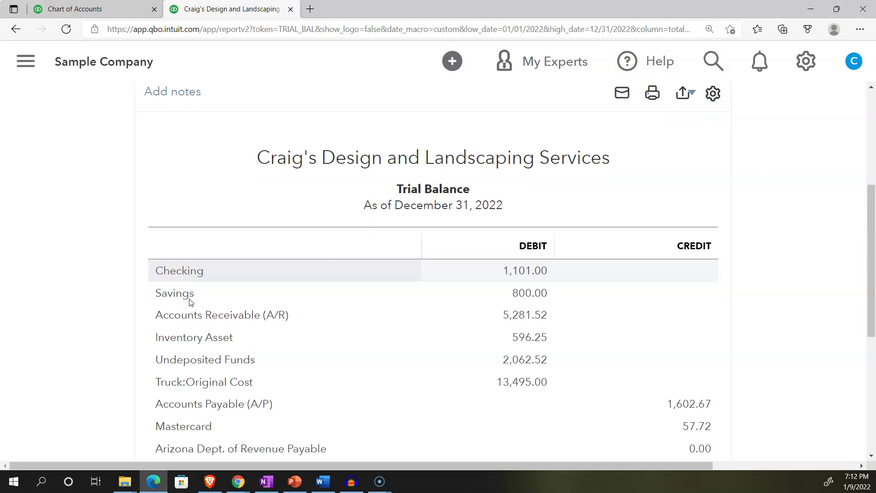
{"action": "left_click", "coordinate": [504, 236]}
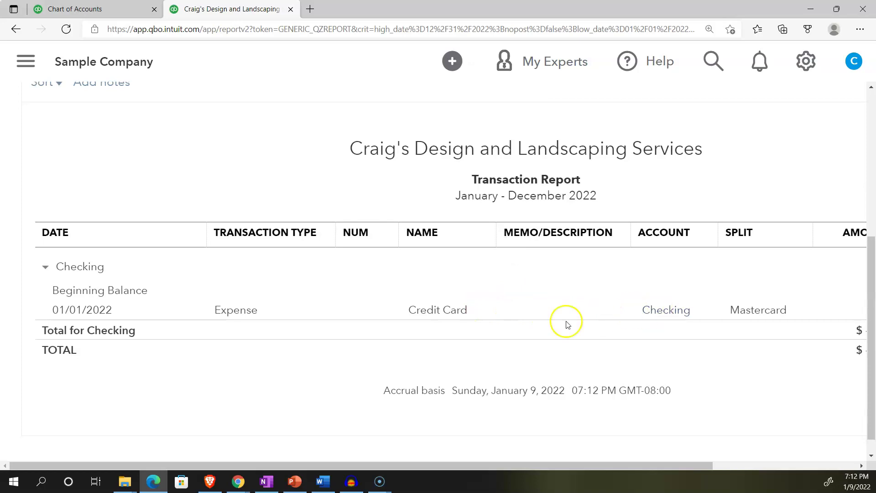
Return to the Trial Balance summary showing Checking at 1,101.00 debit
{"action": "scroll", "coordinate": [364, 350], "scroll_direction": "up", "scroll_amount": 2}
{"action": "scroll", "coordinate": [127, 187], "scroll_direction": "up", "scroll_amount": 3}
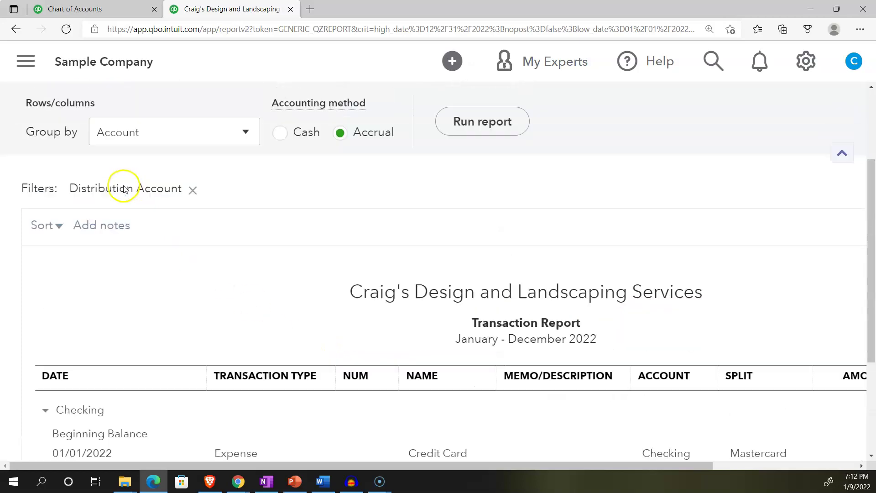
{"action": "left_click", "coordinate": [107, 108]}
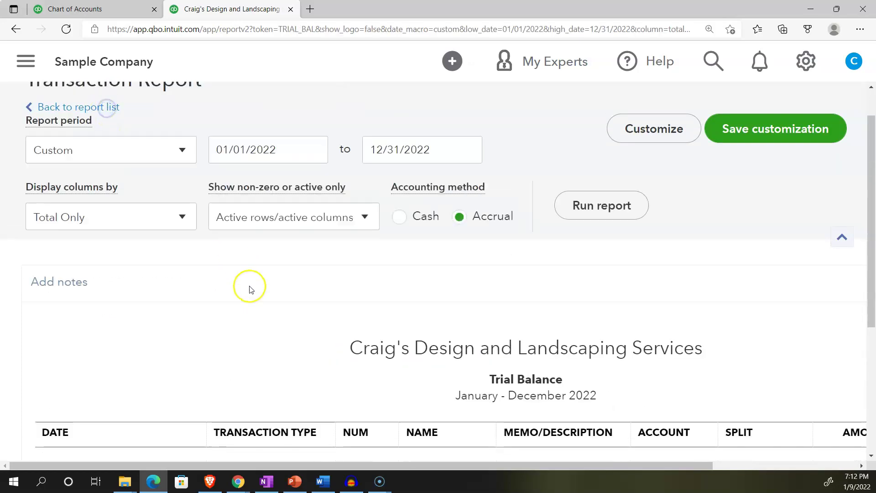
{"action": "scroll", "coordinate": [250, 288], "scroll_direction": "down", "scroll_amount": 8}
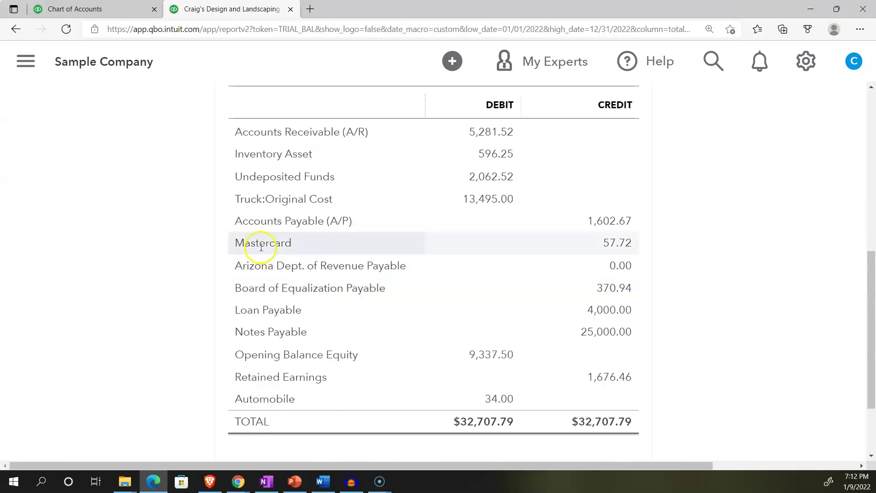
Drill into Mastercard's 57.72 credit to review its transactions, then return to the summary
{"action": "left_click", "coordinate": [611, 245]}
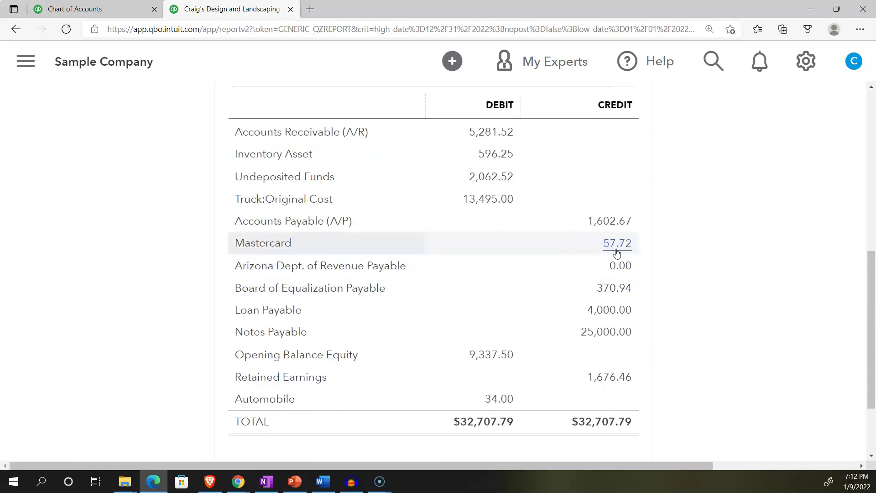
{"action": "key", "text": "ctrl+minus"}
{"action": "key", "text": "ctrl+minus"}
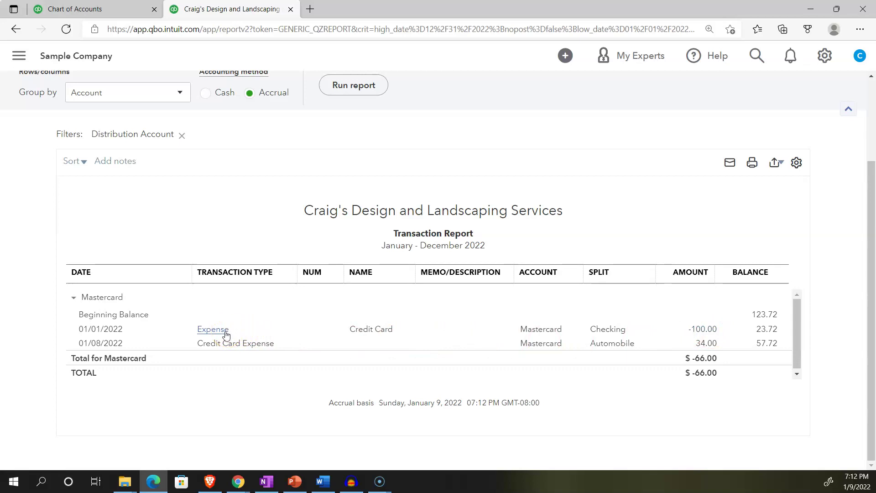
{"action": "left_click", "coordinate": [223, 347]}
{"action": "left_click", "coordinate": [218, 335]}
{"action": "scroll", "coordinate": [218, 335], "scroll_direction": "up", "scroll_amount": 3}
{"action": "left_click", "coordinate": [104, 122]}
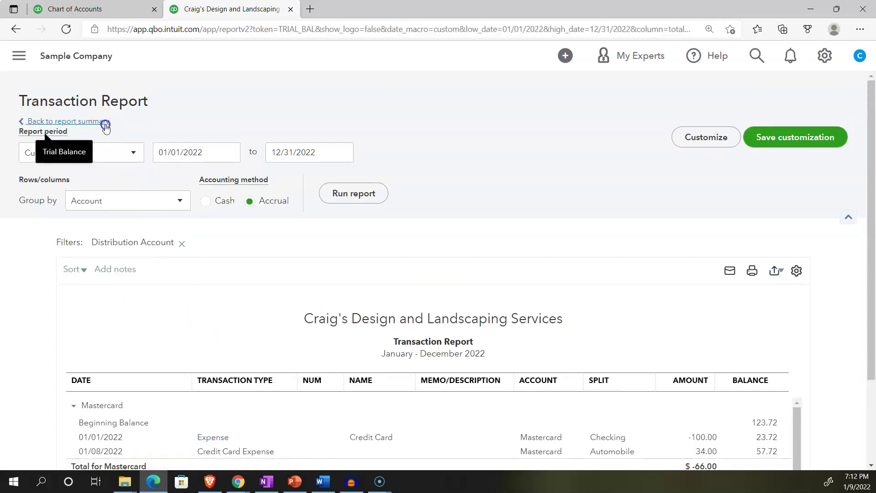
{"action": "scroll", "coordinate": [100, 133], "scroll_direction": "down", "scroll_amount": 5}
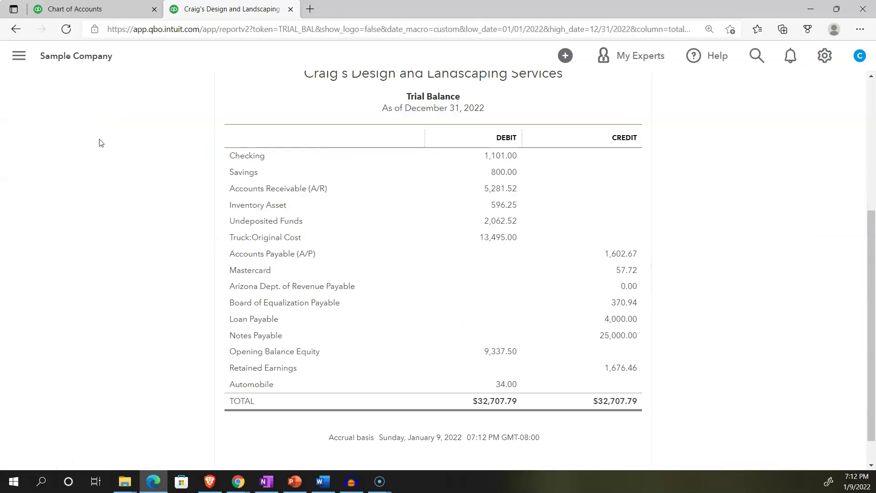
{"action": "left_click", "coordinate": [109, 14]}
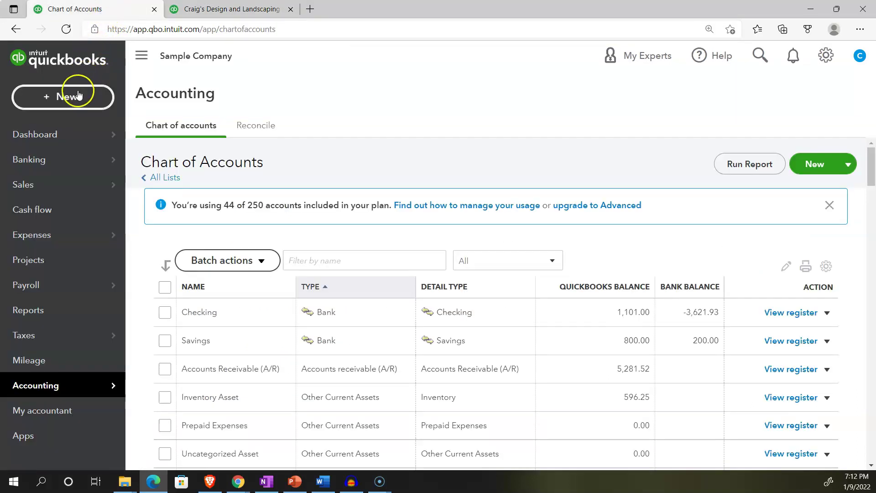
Start a Pay down credit card form for Mastercard with Credit Card as the payee
{"action": "left_click", "coordinate": [78, 94]}
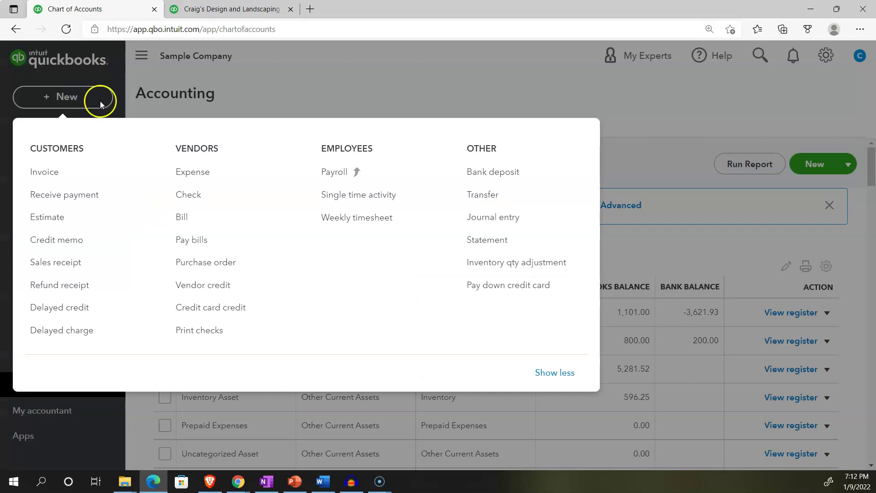
{"action": "left_click", "coordinate": [473, 293]}
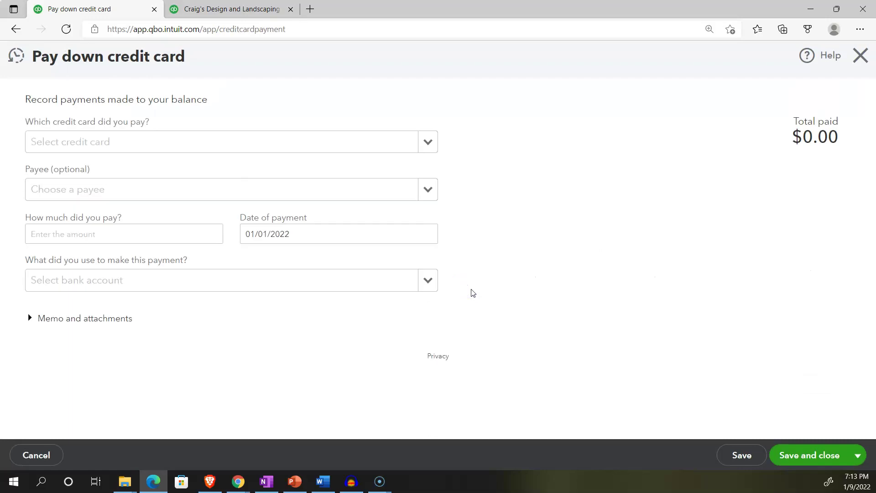
{"action": "left_click", "coordinate": [428, 144]}
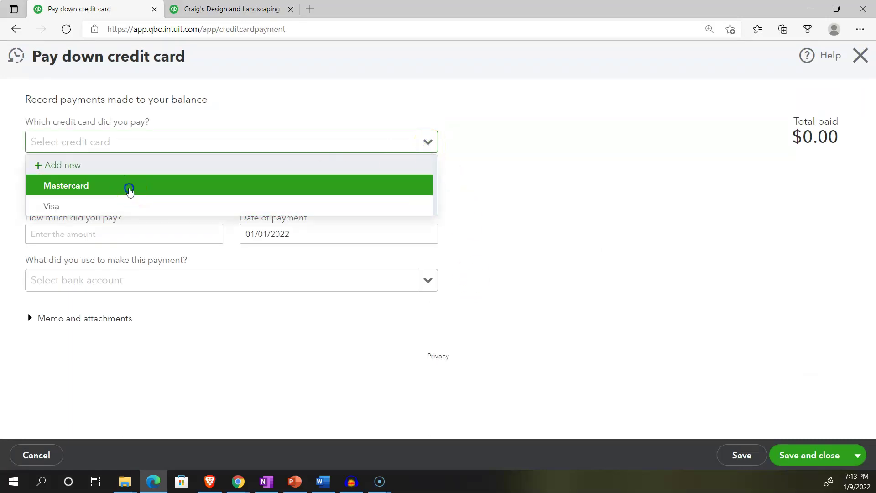
{"action": "left_click", "coordinate": [129, 187]}
{"action": "left_click", "coordinate": [129, 188]}
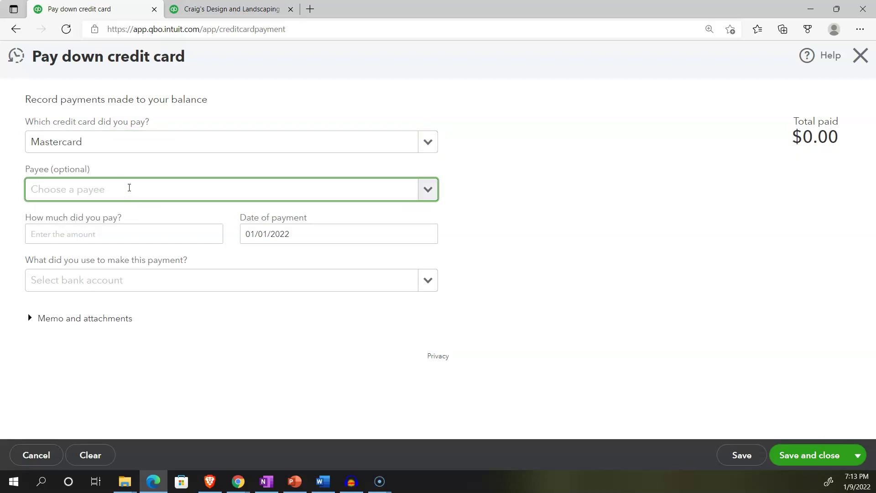
{"action": "type", "text": "Cre"}
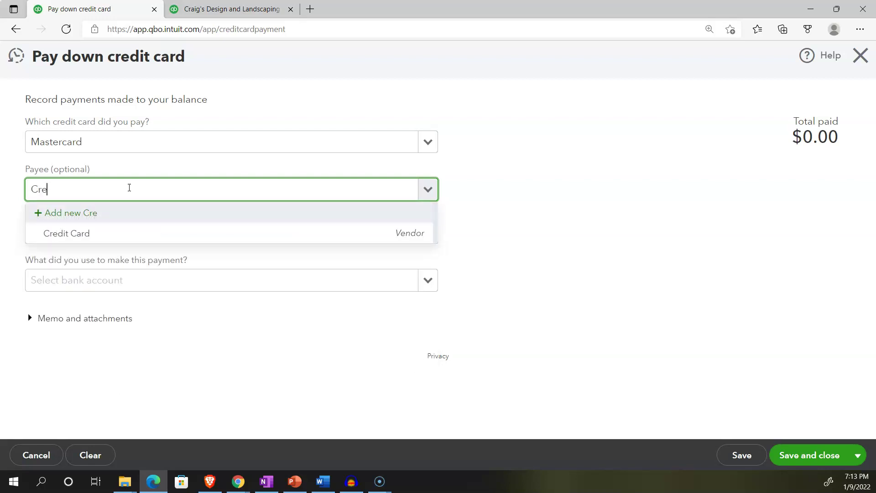
{"action": "left_click", "coordinate": [97, 233]}
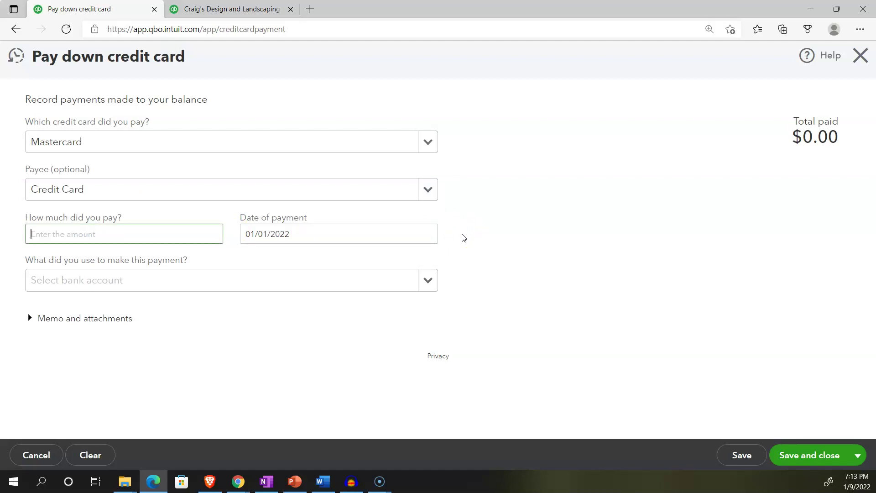
Enter a 150.00 payment dated 01/02/2022, paid from the Checking account
{"action": "type", "text": "1"}
{"action": "key", "text": "BackSpace"}
{"action": "key", "text": "BackSpace"}
{"action": "type", "text": "150"}
{"action": "key", "text": "Tab"}
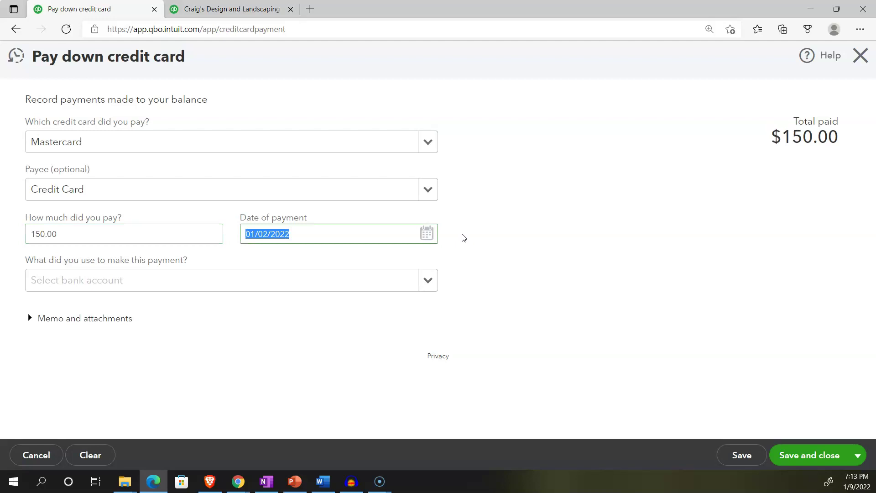
{"action": "left_click", "coordinate": [429, 278]}
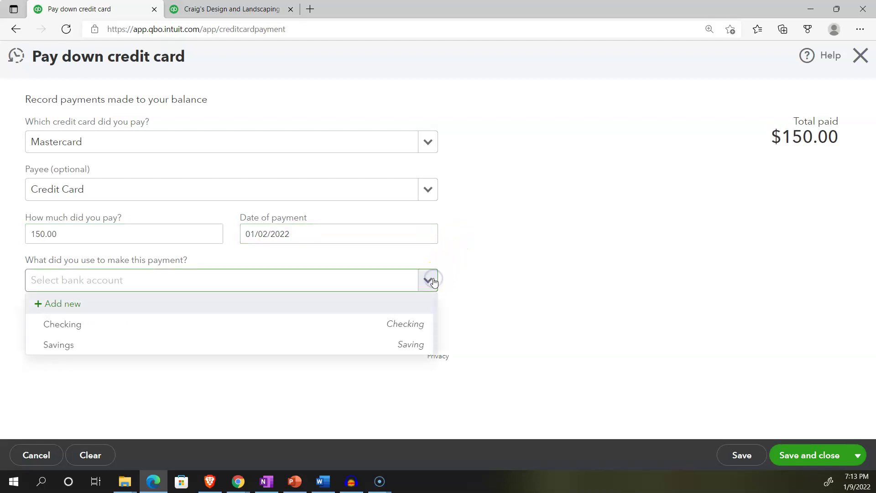
{"action": "left_click", "coordinate": [172, 327]}
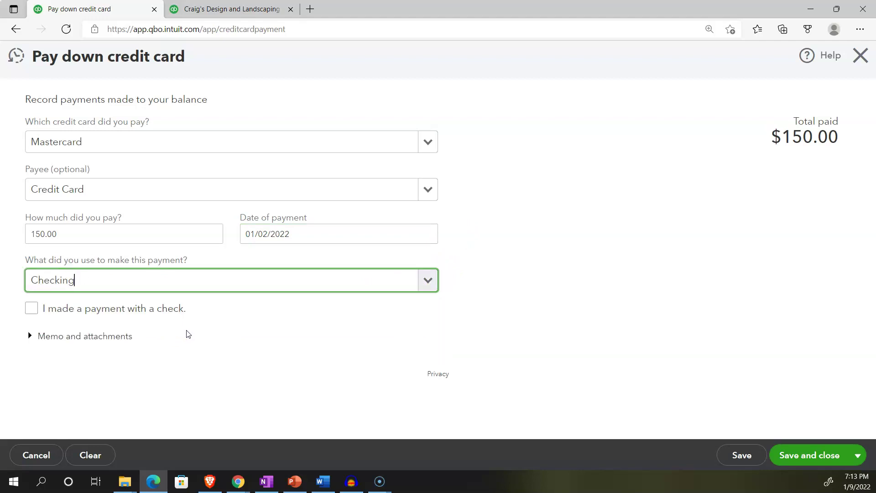
Leave the payment unmarked as a check and expand Memo and attachments
{"action": "left_click", "coordinate": [31, 310]}
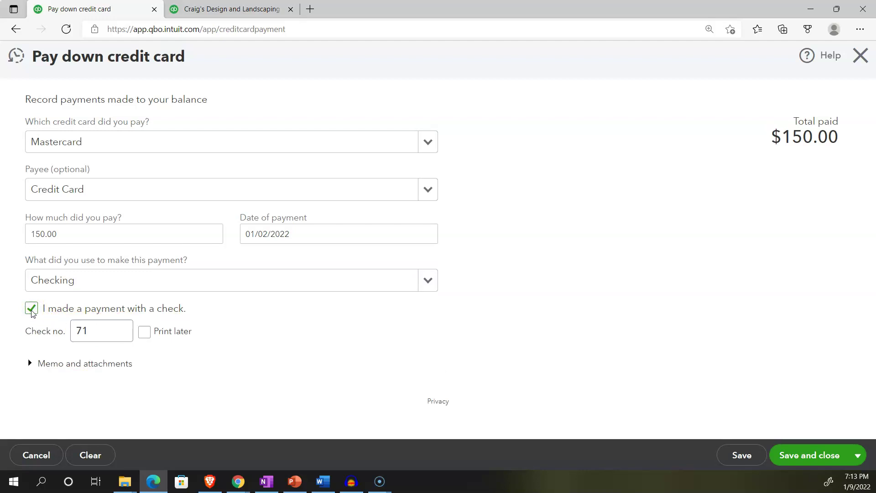
{"action": "left_click", "coordinate": [32, 311]}
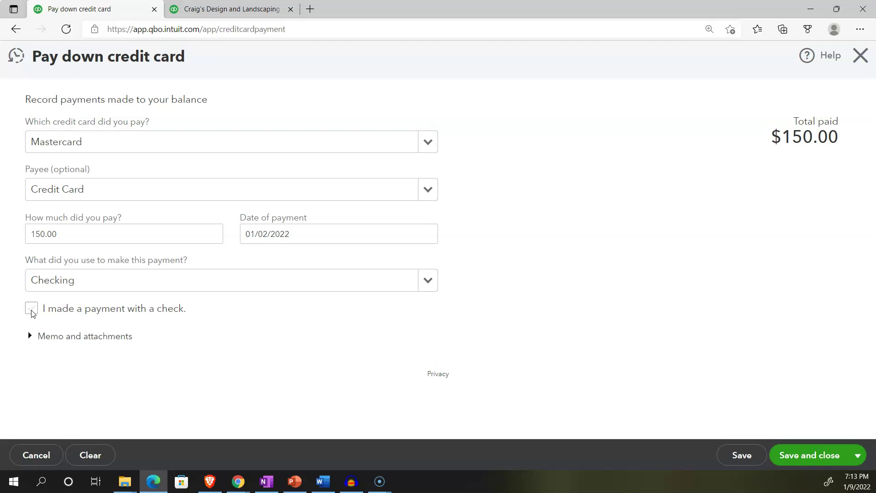
{"action": "left_click", "coordinate": [31, 309]}
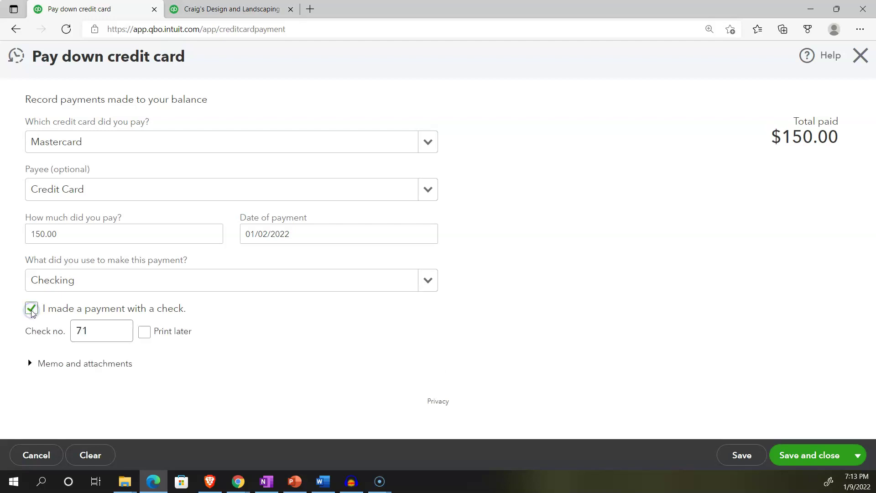
{"action": "left_click", "coordinate": [31, 309]}
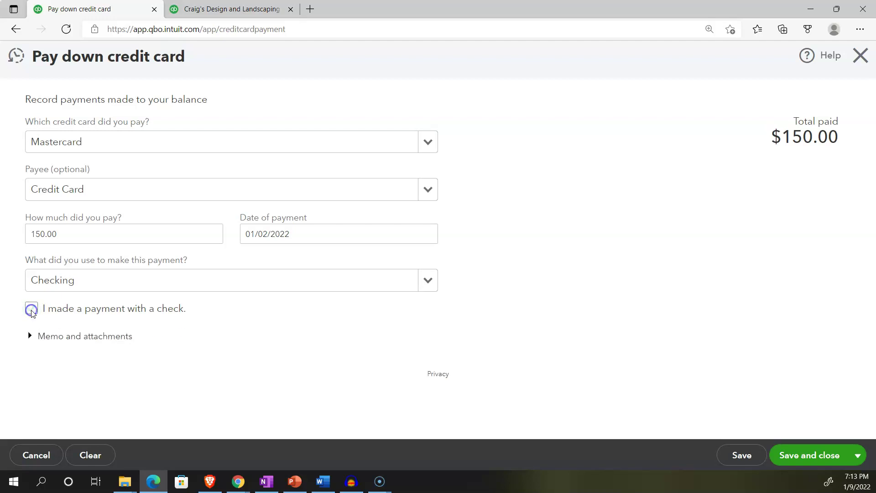
{"action": "left_click", "coordinate": [30, 337]}
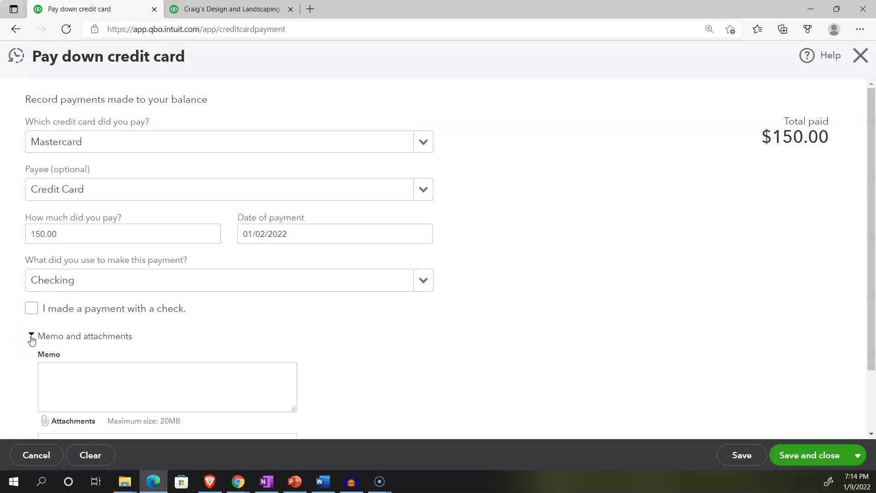
{"action": "scroll", "coordinate": [31, 340], "scroll_direction": "down", "scroll_amount": 1}
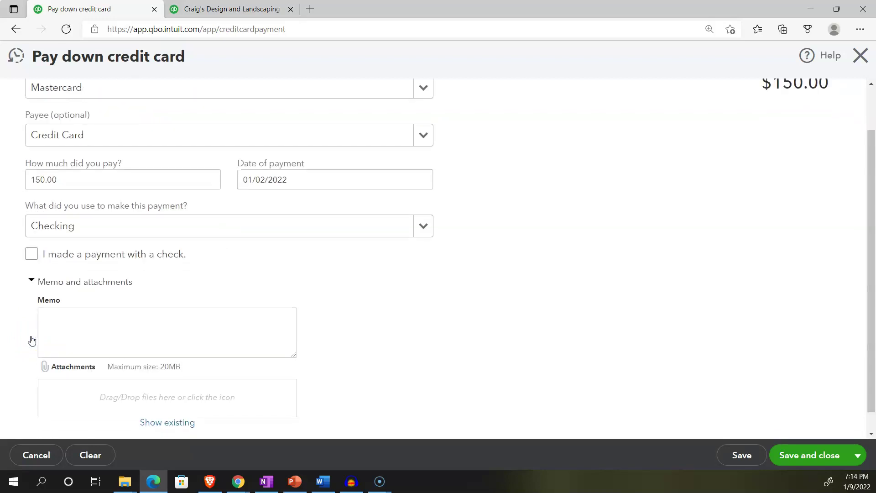
{"action": "scroll", "coordinate": [32, 340], "scroll_direction": "up", "scroll_amount": 1}
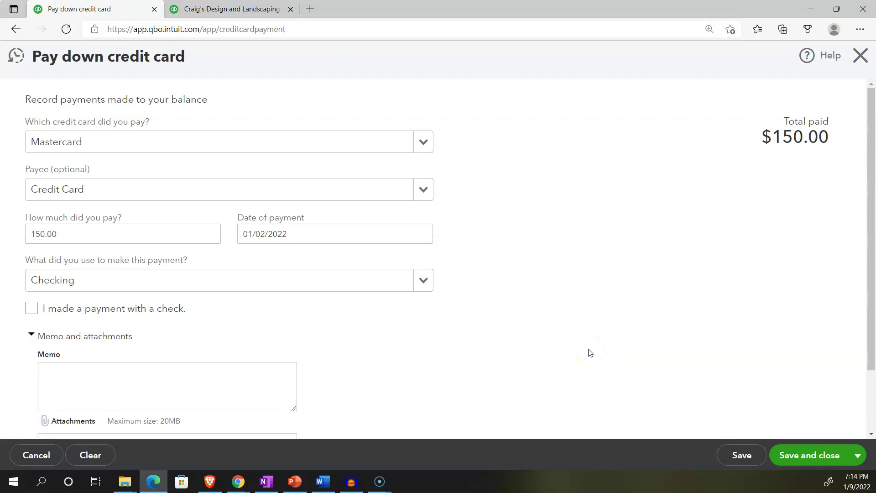
Save the $150.00 payment and drill into Checking's 1,101.00 trial balance amount
{"action": "left_click", "coordinate": [800, 455]}
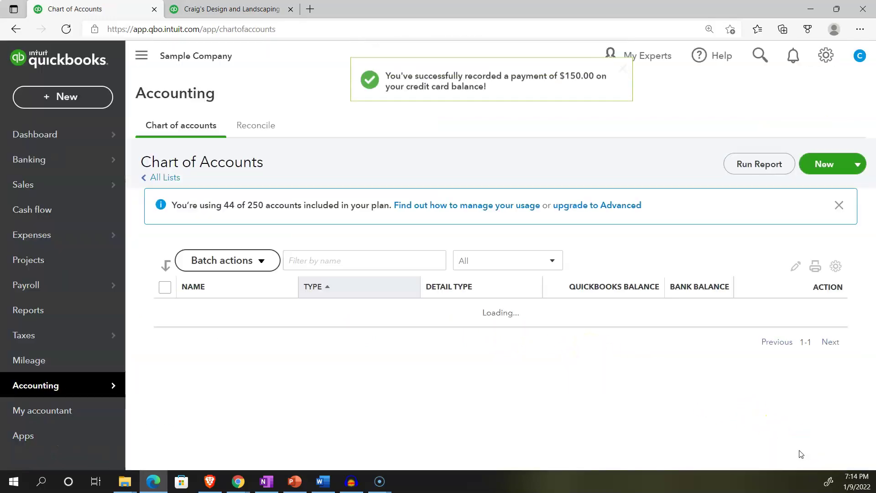
{"action": "left_click", "coordinate": [257, 10]}
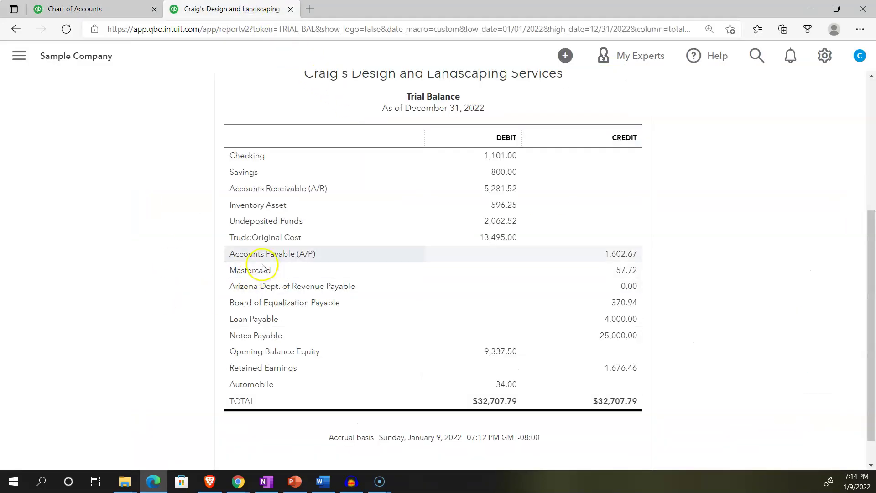
{"action": "left_click", "coordinate": [493, 156]}
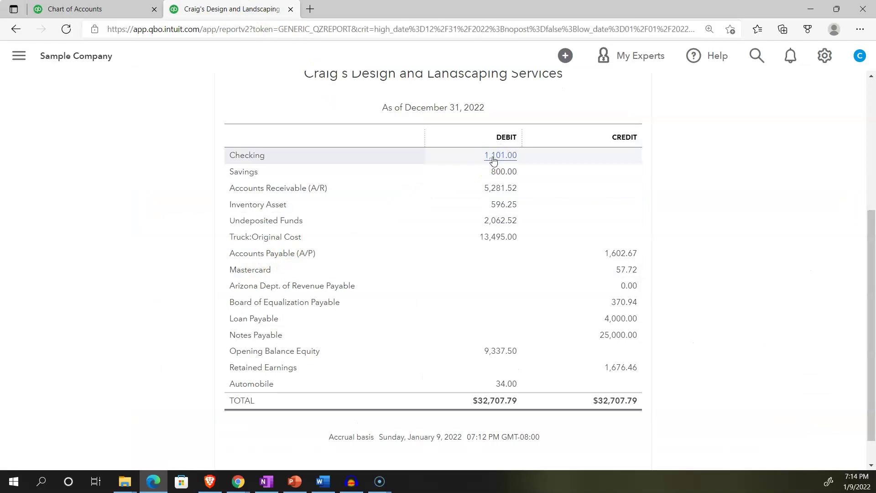
Review Checking's detail showing the -150.00 payment and 951.00 ending balance
{"action": "scroll", "coordinate": [495, 196], "scroll_direction": "down", "scroll_amount": 2}
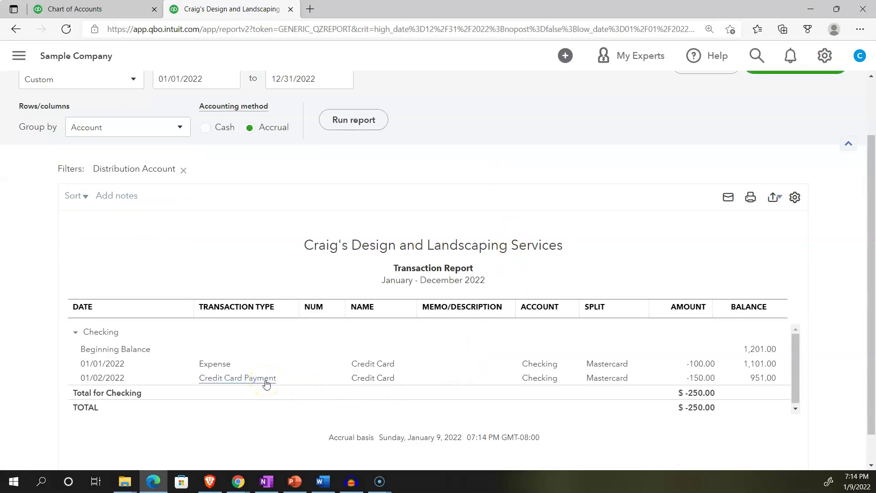
{"action": "key", "text": "ctrl+plus"}
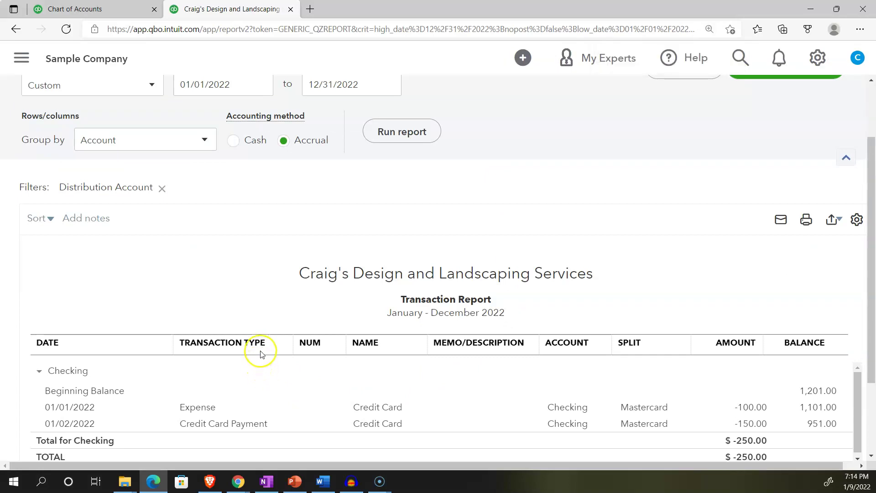
{"action": "scroll", "coordinate": [260, 355], "scroll_direction": "down", "scroll_amount": 1}
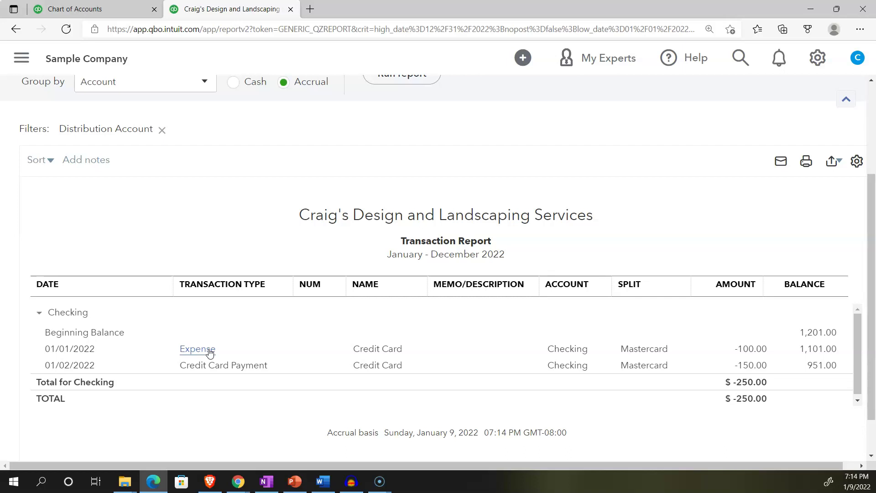
{"action": "left_click", "coordinate": [209, 368]}
{"action": "scroll", "coordinate": [141, 286], "scroll_direction": "up", "scroll_amount": 3}
{"action": "scroll", "coordinate": [141, 287], "scroll_direction": "down", "scroll_amount": 4}
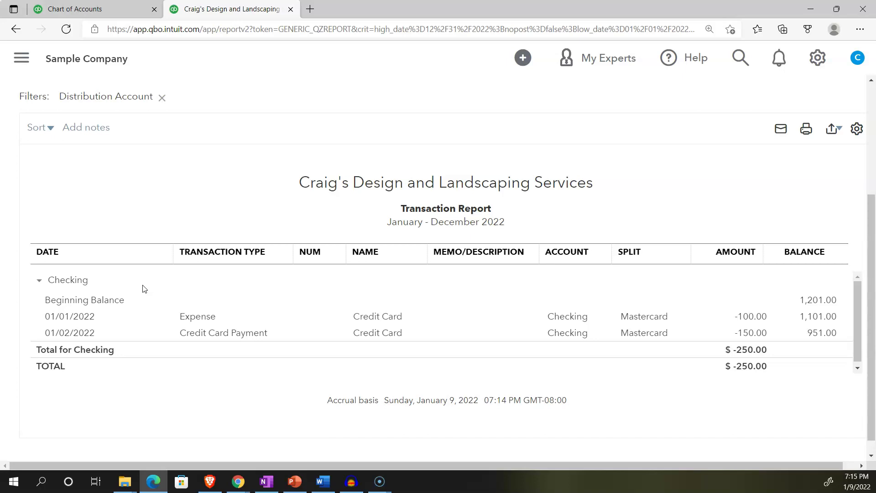
{"action": "scroll", "coordinate": [145, 288], "scroll_direction": "up", "scroll_amount": 3}
{"action": "left_click", "coordinate": [105, 132]}
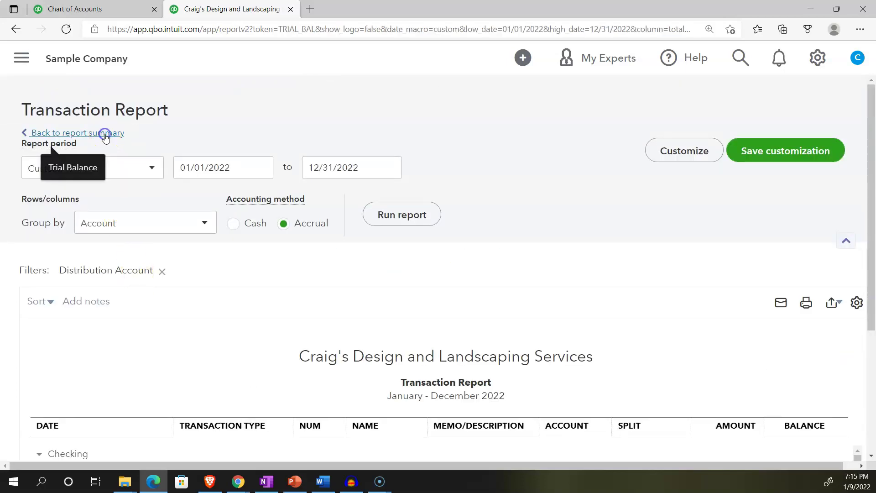
Drill into Mastercard's trial balance amount to view its three transactions totalling -$216.00
{"action": "scroll", "coordinate": [172, 250], "scroll_direction": "down", "scroll_amount": 5}
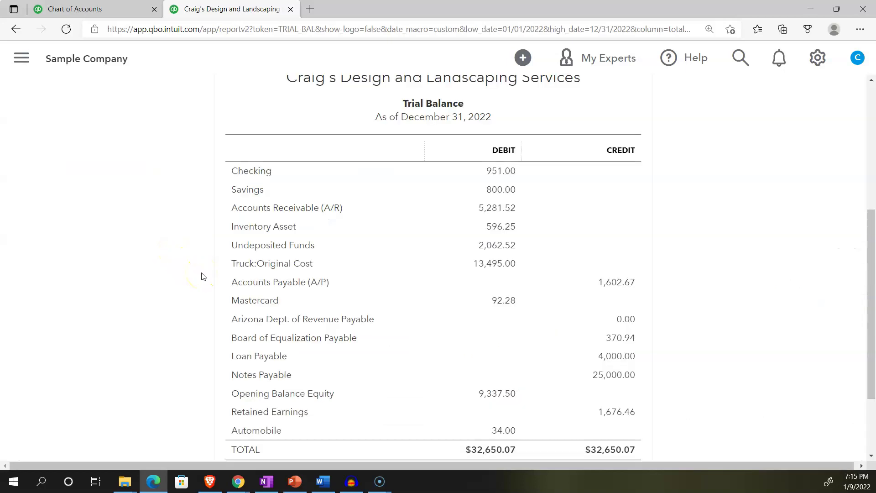
{"action": "left_click", "coordinate": [507, 303]}
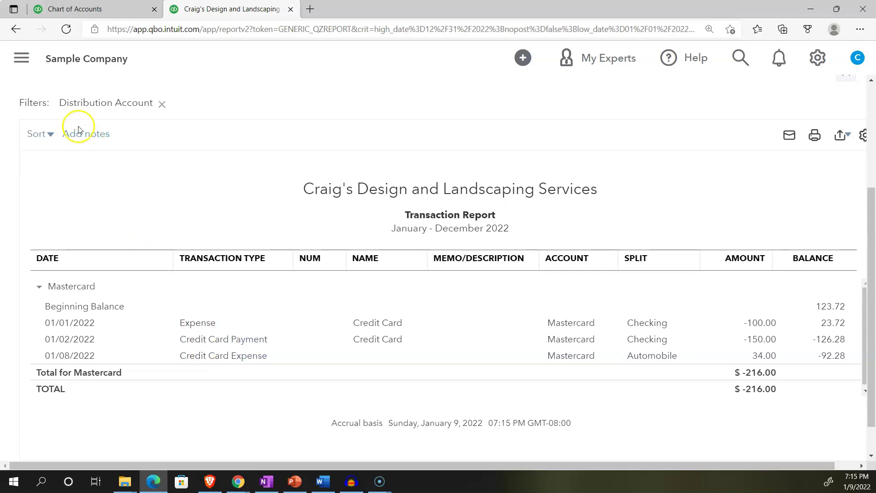
From the Chart of Accounts, start a new transfer from Checking to Mastercard
{"action": "left_click", "coordinate": [102, 9]}
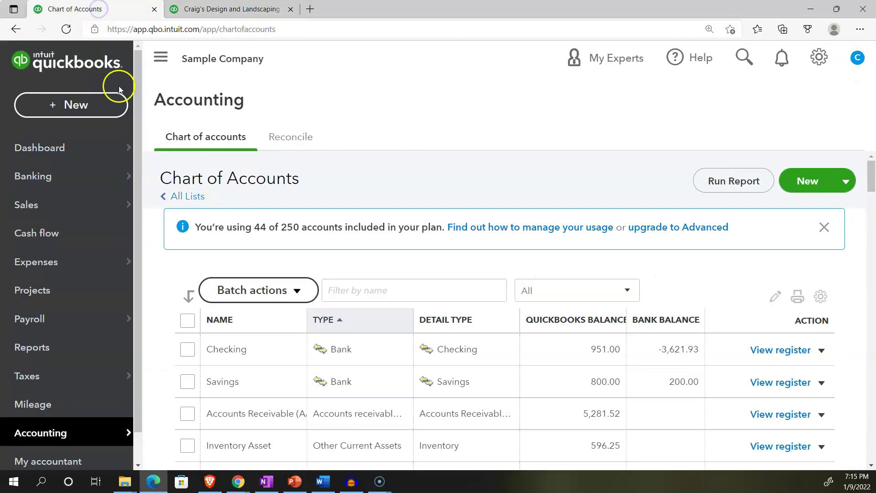
{"action": "left_click", "coordinate": [117, 95]}
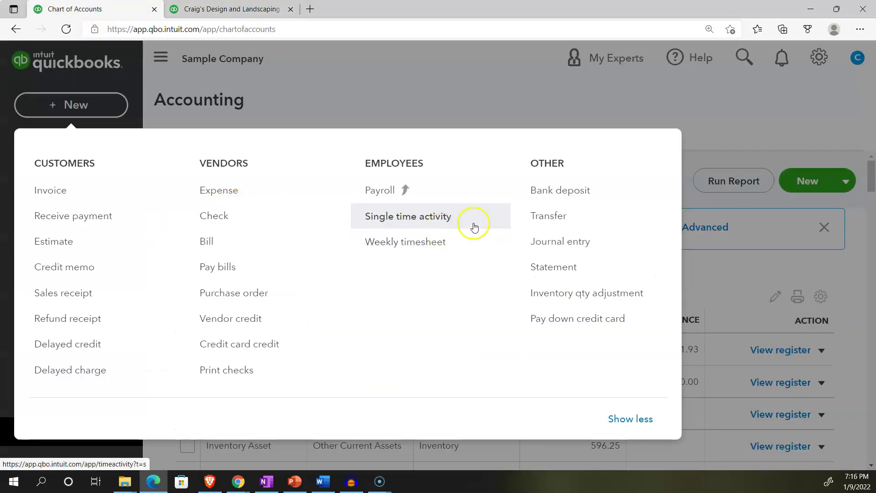
{"action": "left_click", "coordinate": [548, 225]}
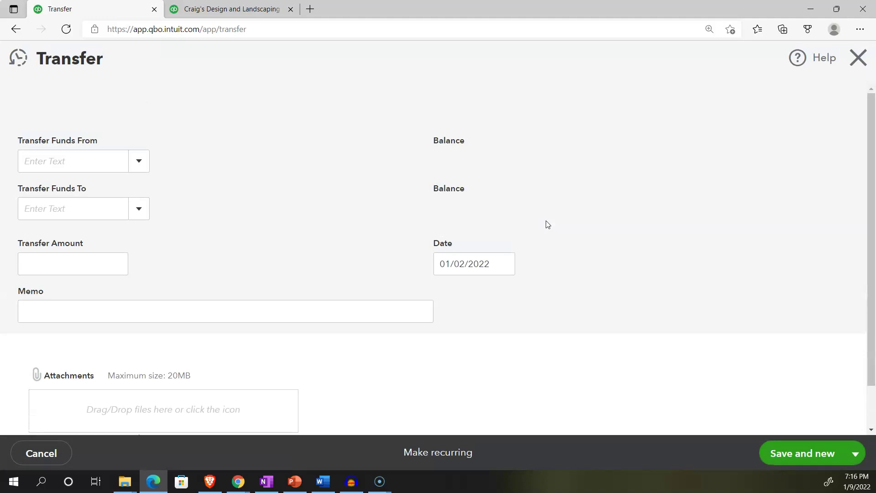
{"action": "left_click", "coordinate": [109, 165]}
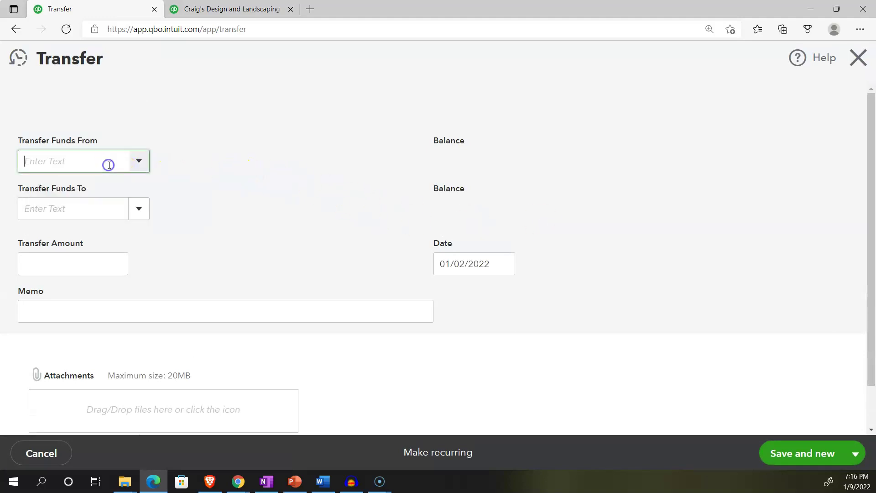
{"action": "left_click", "coordinate": [138, 162]}
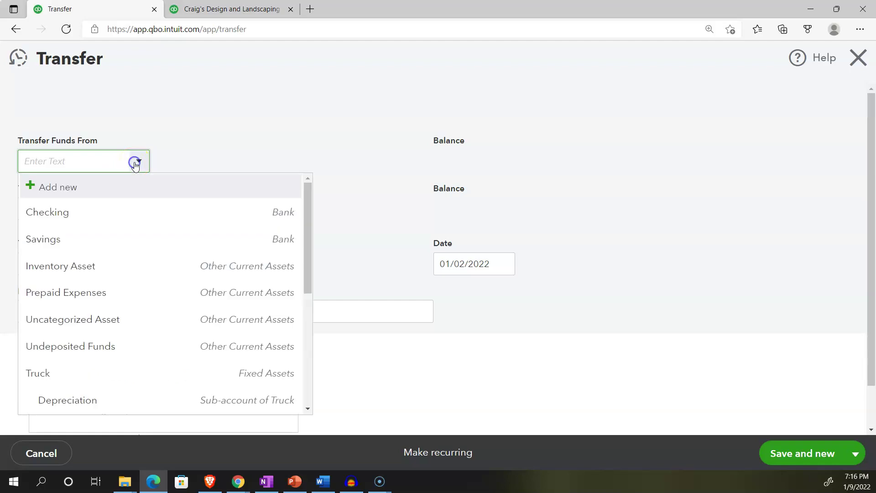
{"action": "left_click", "coordinate": [104, 205]}
{"action": "left_click", "coordinate": [138, 209]}
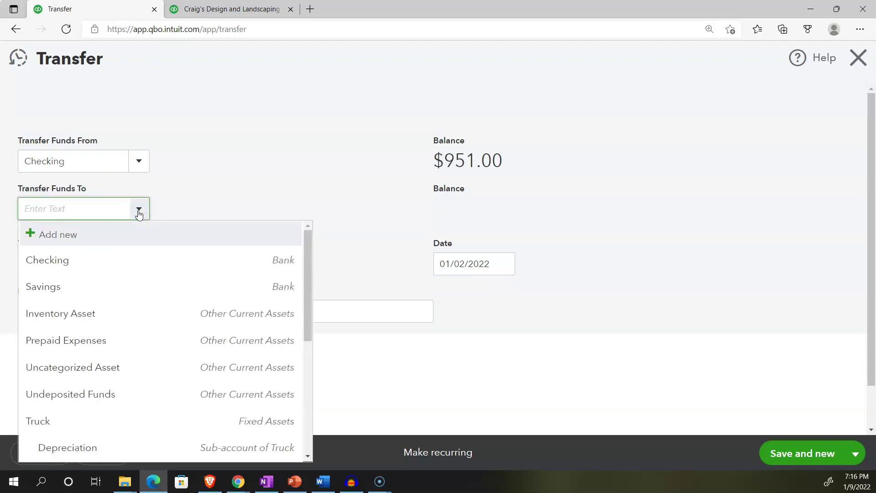
{"action": "scroll", "coordinate": [147, 282], "scroll_direction": "down", "scroll_amount": 3}
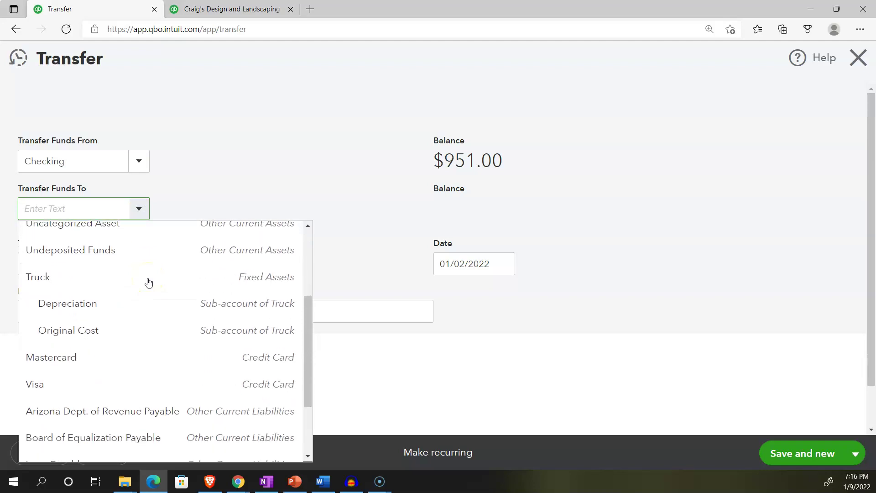
{"action": "left_click", "coordinate": [75, 356]}
Enter 200.00 as the transfer amount, date it 01/03/2022, and save it
{"action": "left_click", "coordinate": [73, 268]}
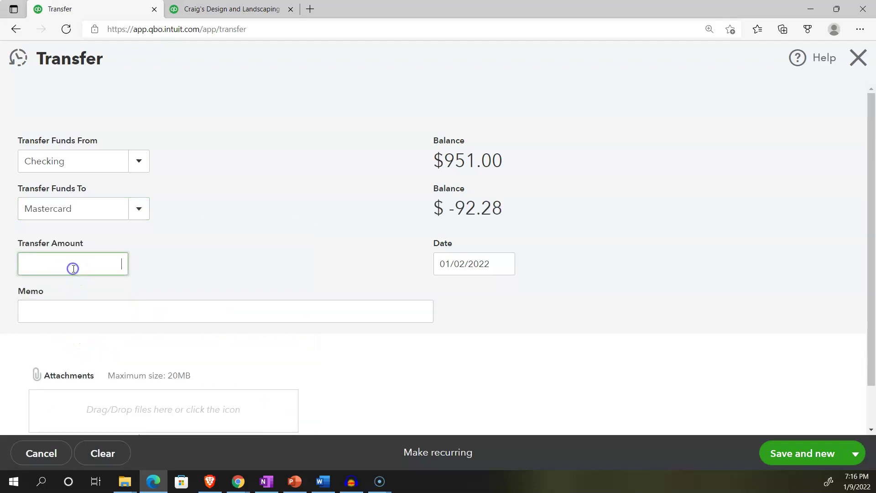
{"action": "type", "text": "200"}
{"action": "key", "text": "Tab"}
{"action": "key", "text": "plus"}
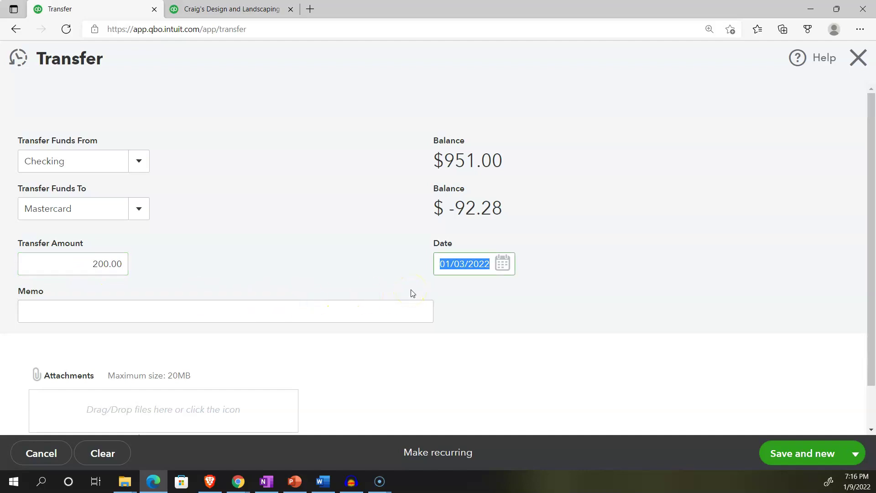
{"action": "scroll", "coordinate": [413, 293], "scroll_direction": "down", "scroll_amount": 2}
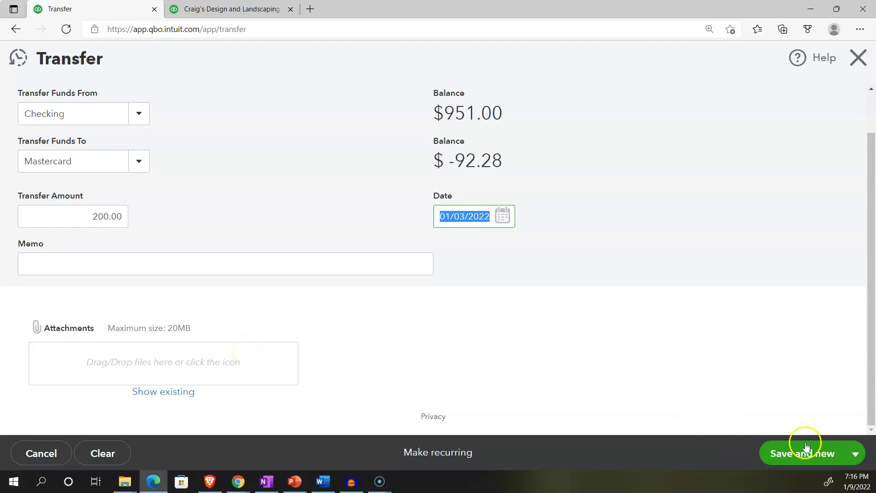
{"action": "left_click", "coordinate": [853, 453]}
{"action": "left_click", "coordinate": [798, 427]}
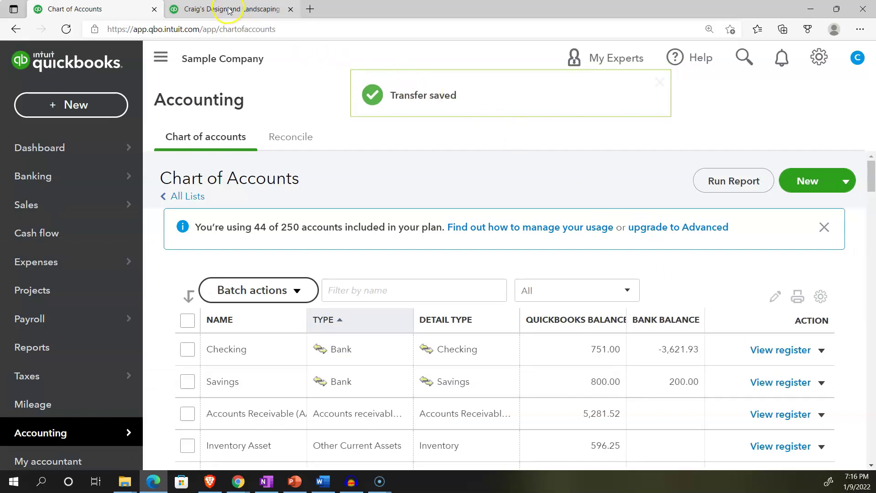
Return to the trial balance summary and rerun it to include the new transfer
{"action": "left_click", "coordinate": [231, 9]}
{"action": "scroll", "coordinate": [333, 187], "scroll_direction": "up", "scroll_amount": 4}
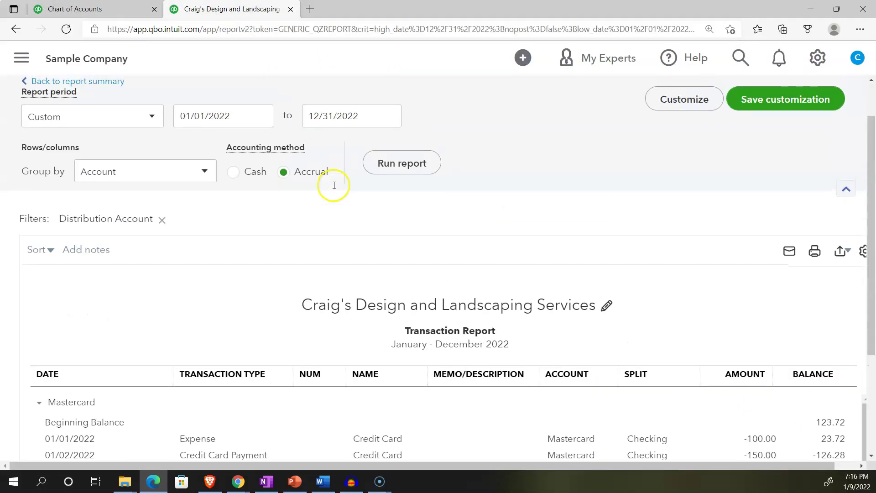
{"action": "left_click", "coordinate": [113, 134]}
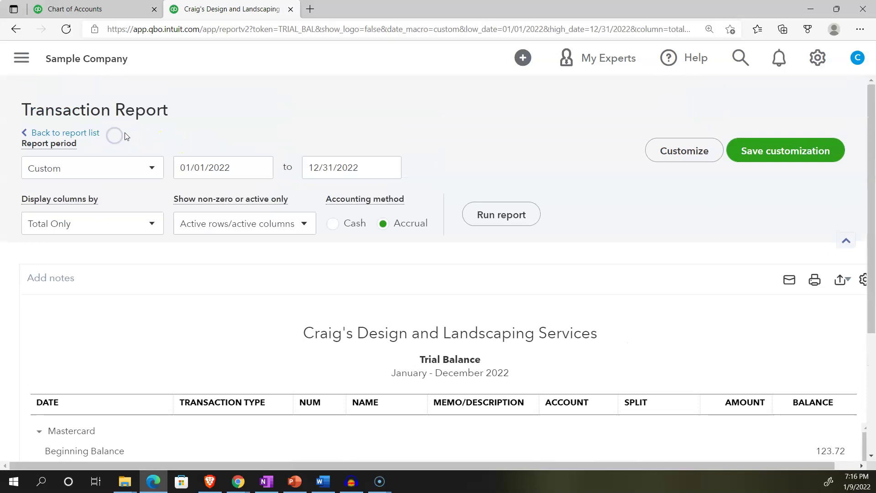
{"action": "scroll", "coordinate": [554, 217], "scroll_direction": "down", "scroll_amount": 5}
{"action": "scroll", "coordinate": [555, 210], "scroll_direction": "up", "scroll_amount": 1}
{"action": "scroll", "coordinate": [555, 206], "scroll_direction": "up", "scroll_amount": 3}
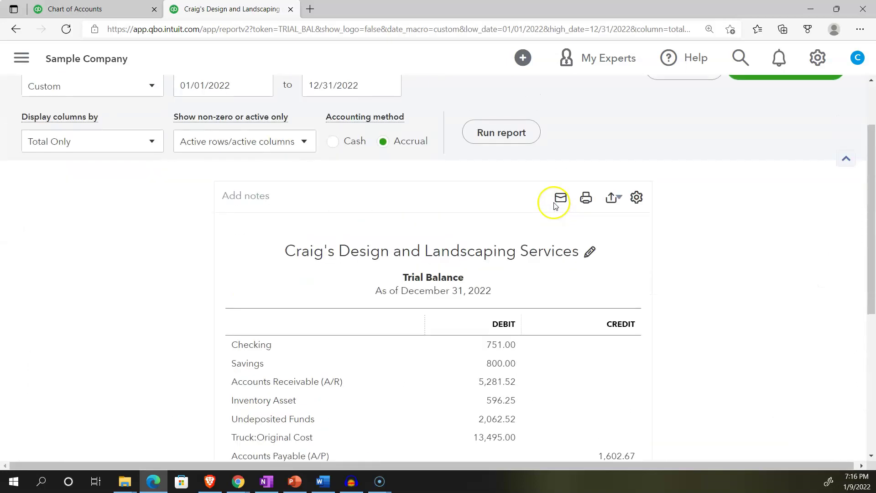
{"action": "left_click", "coordinate": [517, 132]}
{"action": "scroll", "coordinate": [501, 235], "scroll_direction": "down", "scroll_amount": 2}
{"action": "scroll", "coordinate": [502, 254], "scroll_direction": "up", "scroll_amount": 2, "text": "ctrl"}
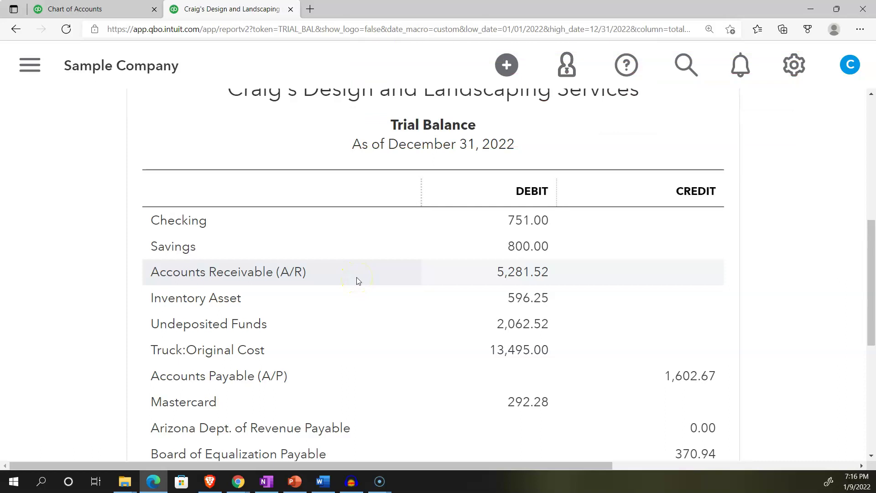
Drill into Checking's 751.00 balance and review the 01/03/2022 -200.00 transfer
{"action": "left_click", "coordinate": [505, 221]}
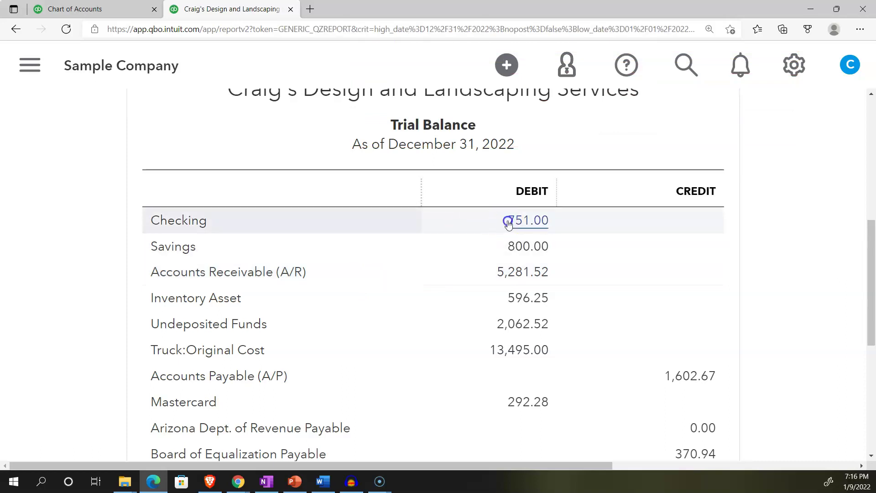
{"action": "scroll", "coordinate": [510, 225], "scroll_direction": "down", "scroll_amount": 1}
{"action": "key", "text": "ctrl+minus"}
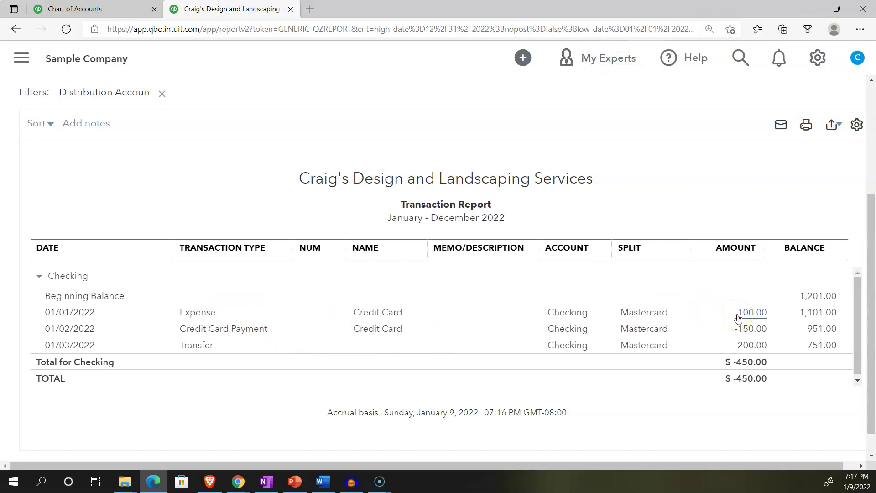
{"action": "left_click", "coordinate": [261, 334]}
{"action": "left_click", "coordinate": [207, 349]}
{"action": "left_click", "coordinate": [212, 346]}
{"action": "scroll", "coordinate": [179, 346], "scroll_direction": "up", "scroll_amount": 4}
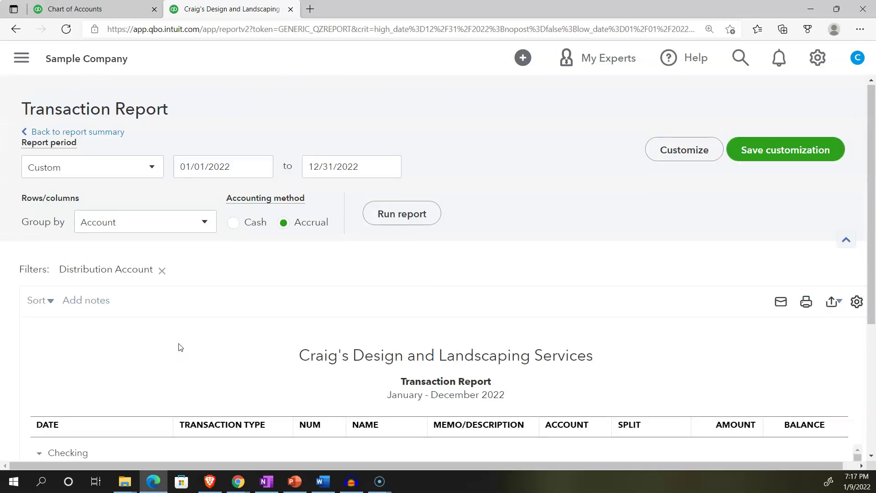
Drill into Mastercard's 292.28 balance and inspect the 01/03/2022 -200.00 transfer entry
{"action": "left_click", "coordinate": [104, 135]}
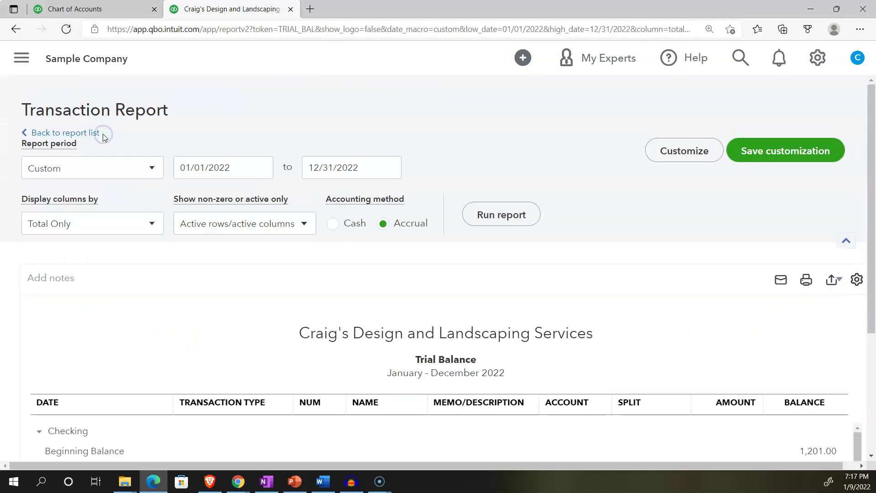
{"action": "scroll", "coordinate": [172, 182], "scroll_direction": "down", "scroll_amount": 5}
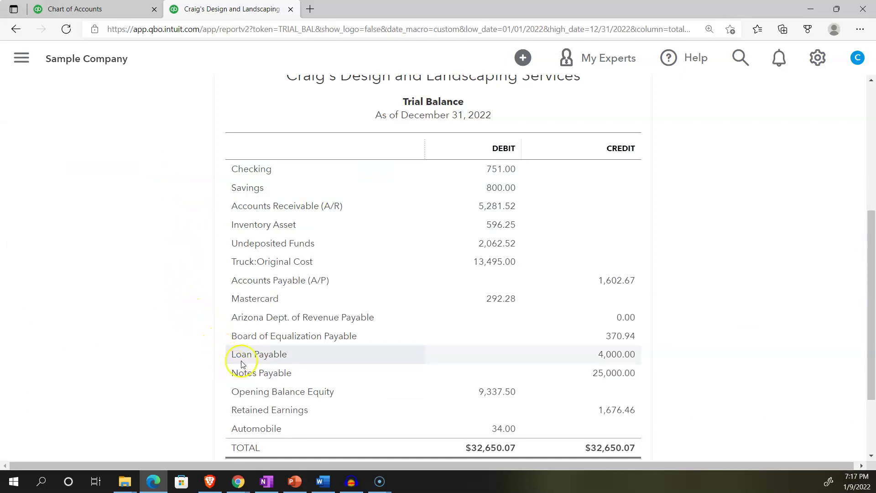
{"action": "left_click", "coordinate": [491, 304]}
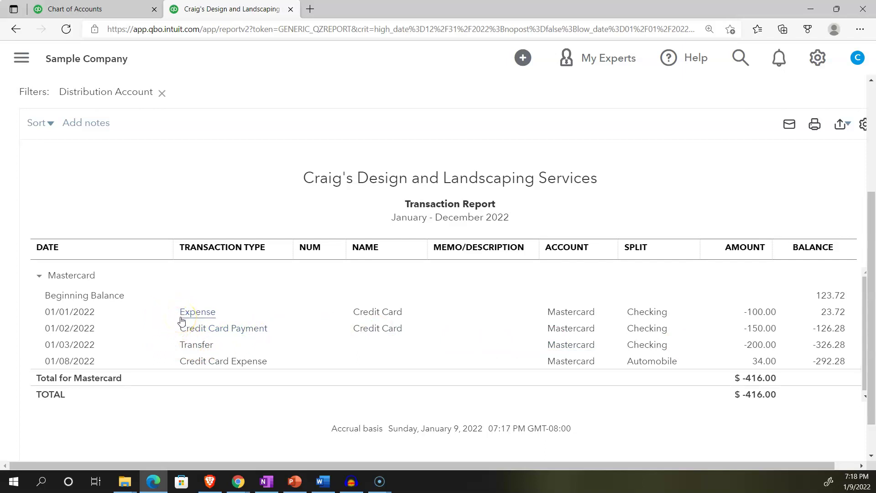
{"action": "left_click", "coordinate": [187, 348]}
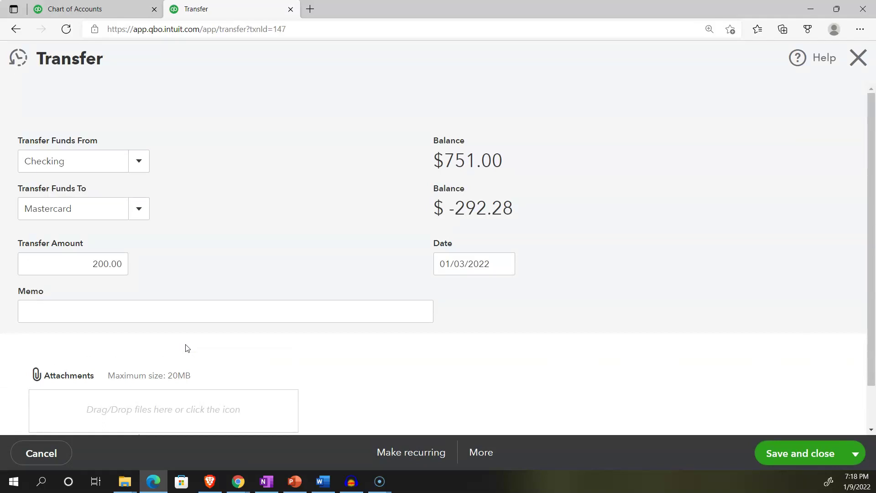
{"action": "left_click", "coordinate": [855, 56]}
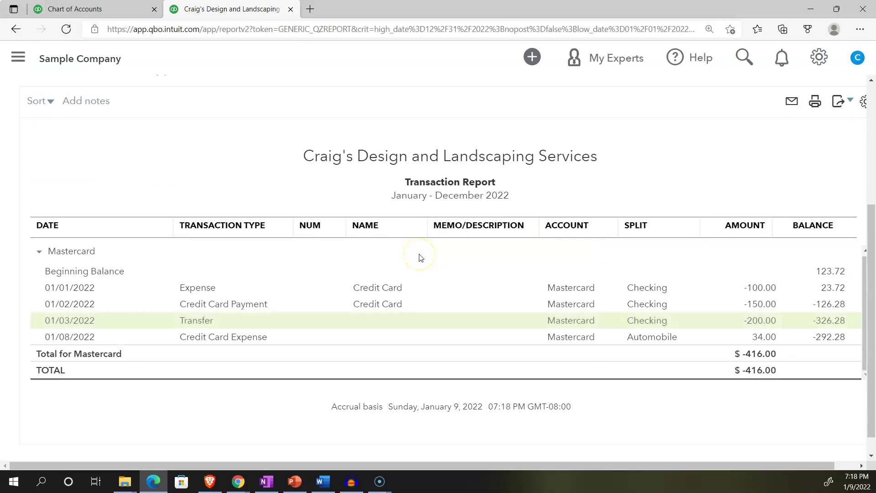